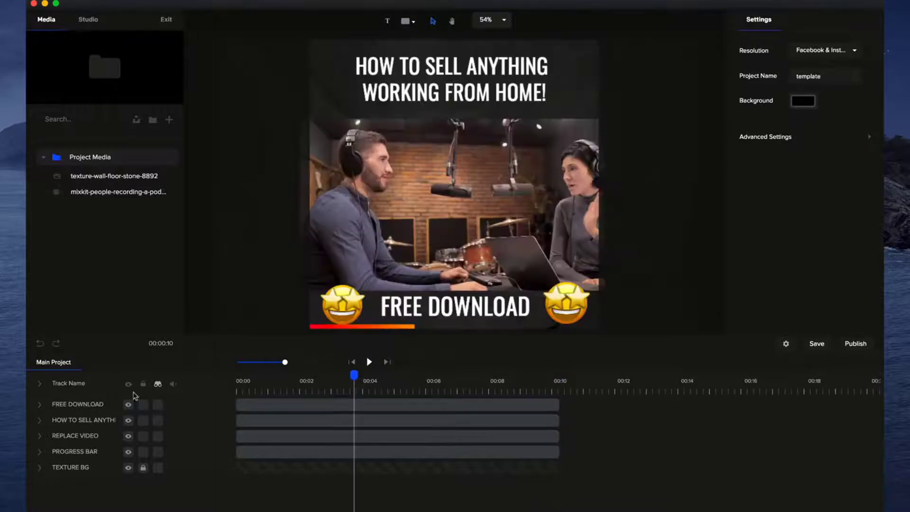
# - Reveal the hidden tracks and delete the existing PROGRESS BAR track
pyautogui.click(158, 384)
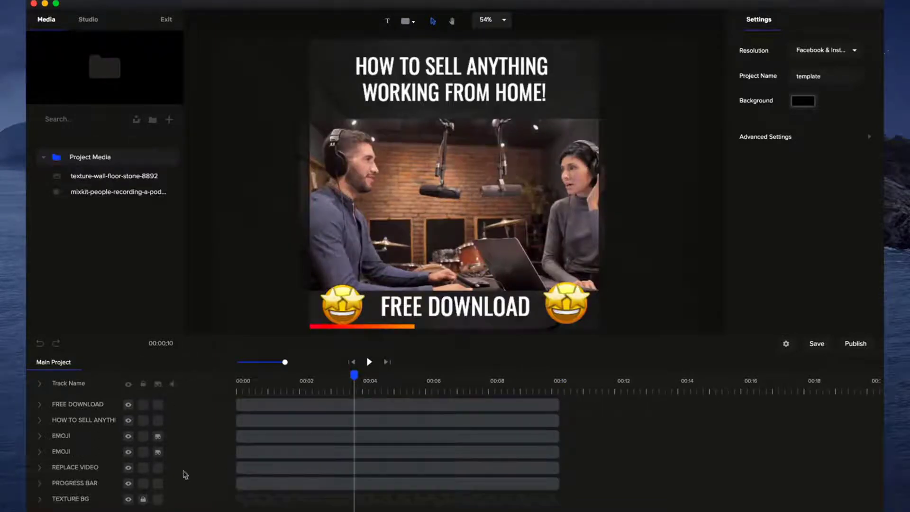
pyautogui.click(251, 482)
pyautogui.press('Delete')
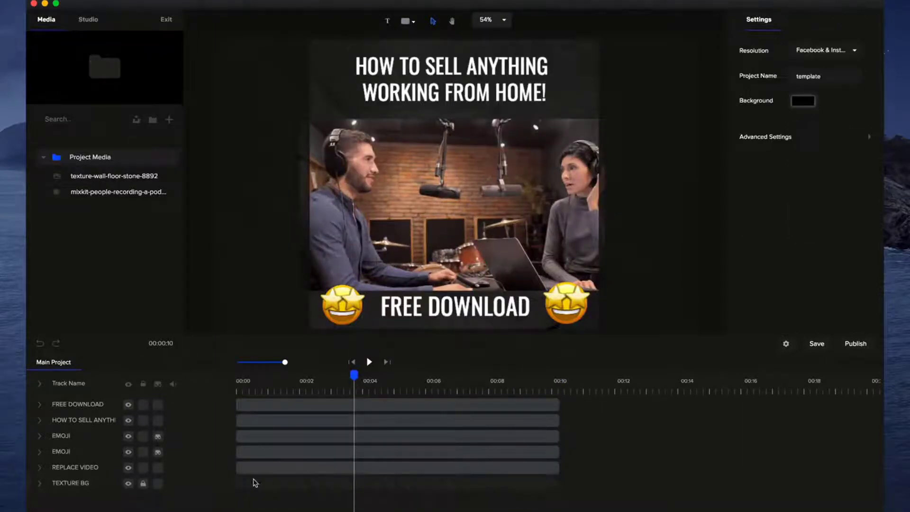
# - Add a white rectangle shape to the canvas at the start of the timeline
pyautogui.click(352, 361)
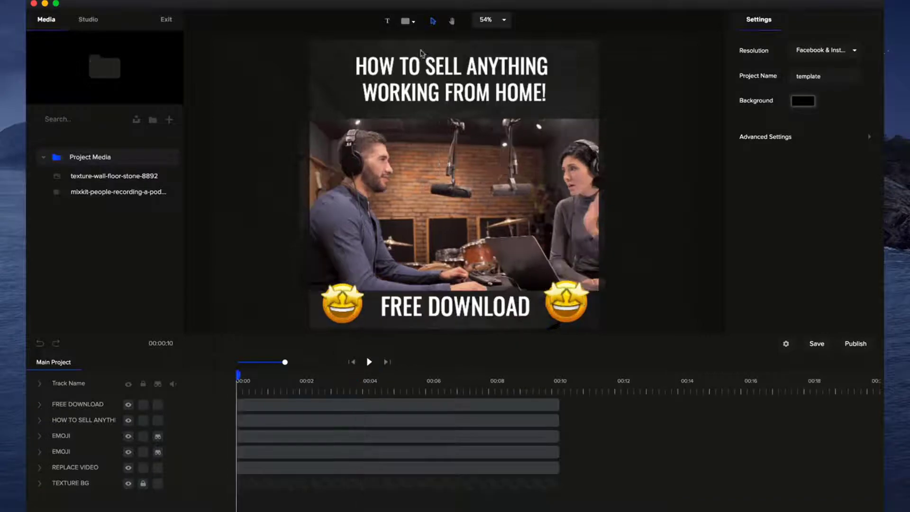
pyautogui.click(404, 23)
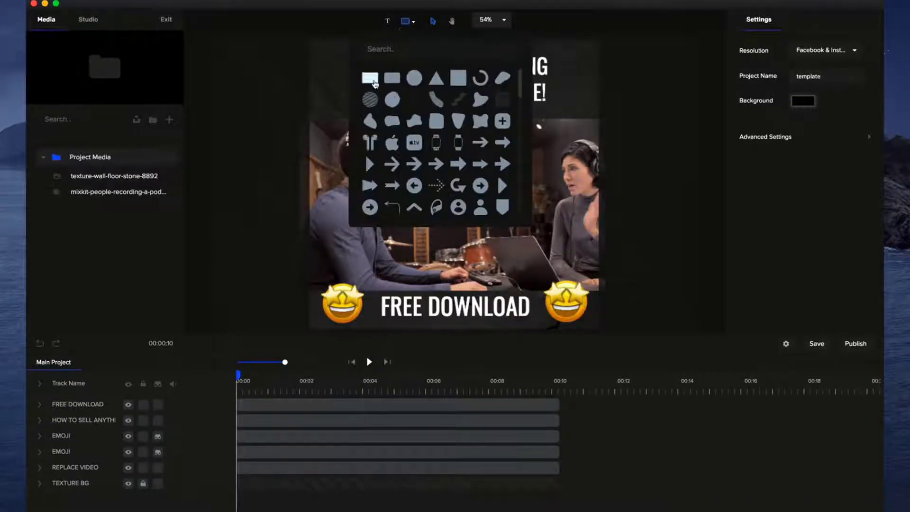
pyautogui.click(375, 84)
pyautogui.click(631, 165)
pyautogui.click(481, 179)
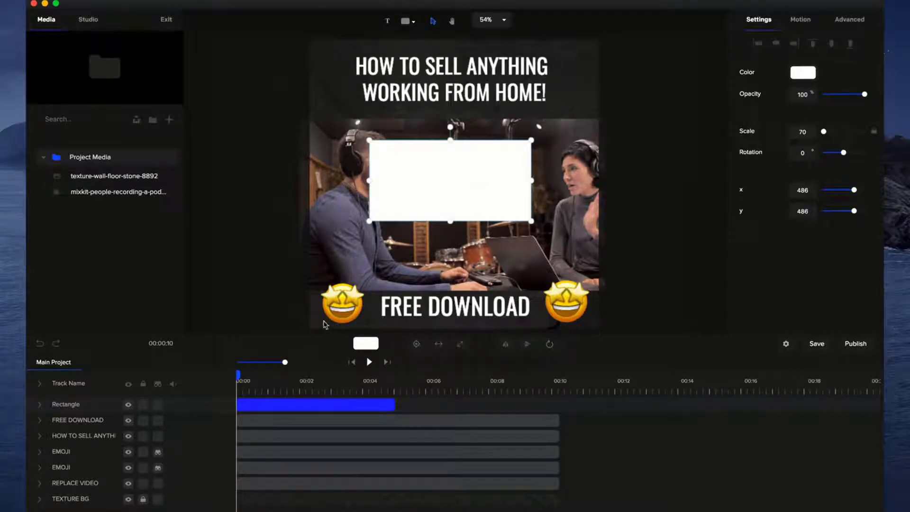
# - Fit the rectangle to the full canvas width, flatten it into a thin bar and align it to the canvas's bottom edge
pyautogui.click(439, 347)
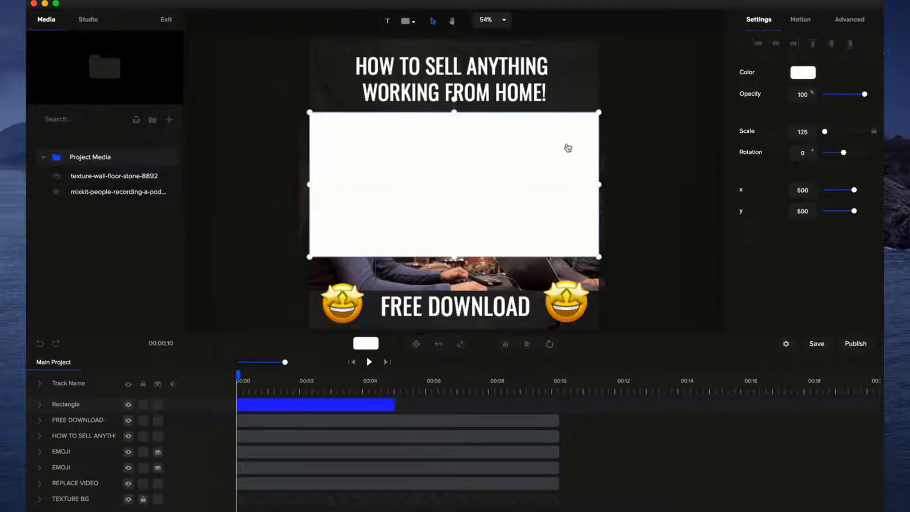
pyautogui.moveTo(450, 112); pyautogui.dragTo(451, 252)
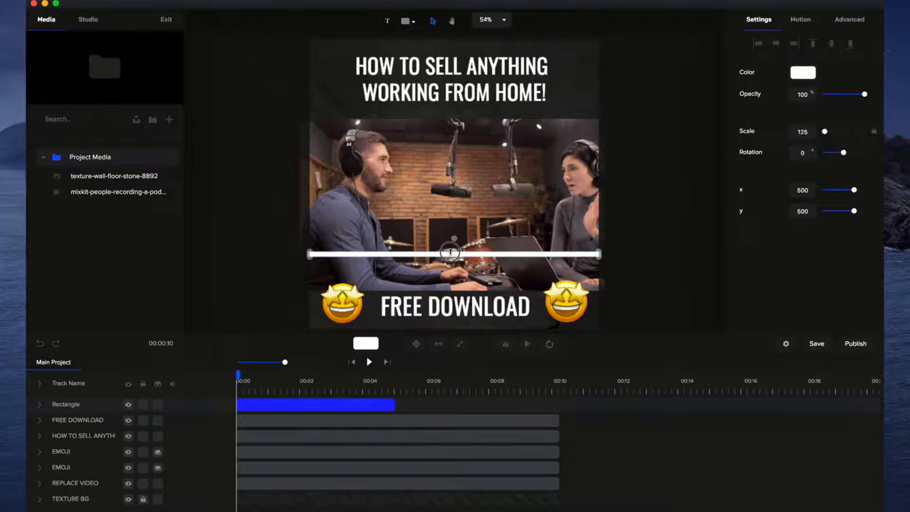
pyautogui.click(851, 44)
pyautogui.click(664, 234)
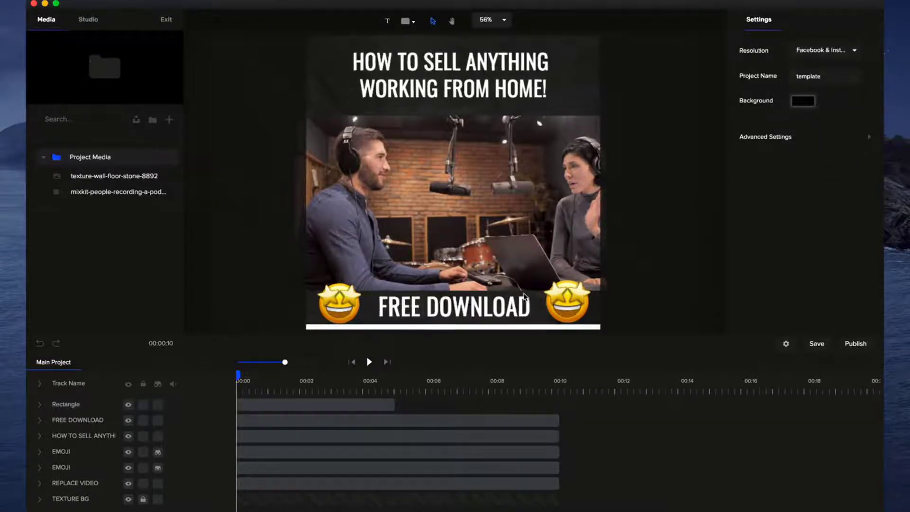
# - Fine-tune the bar's height at its upper edge and extend its clip to the 10-second mark
pyautogui.scroll(5, 524, 297)
pyautogui.press('space')
pyautogui.moveTo(525, 297); pyautogui.dragTo(562, 184)
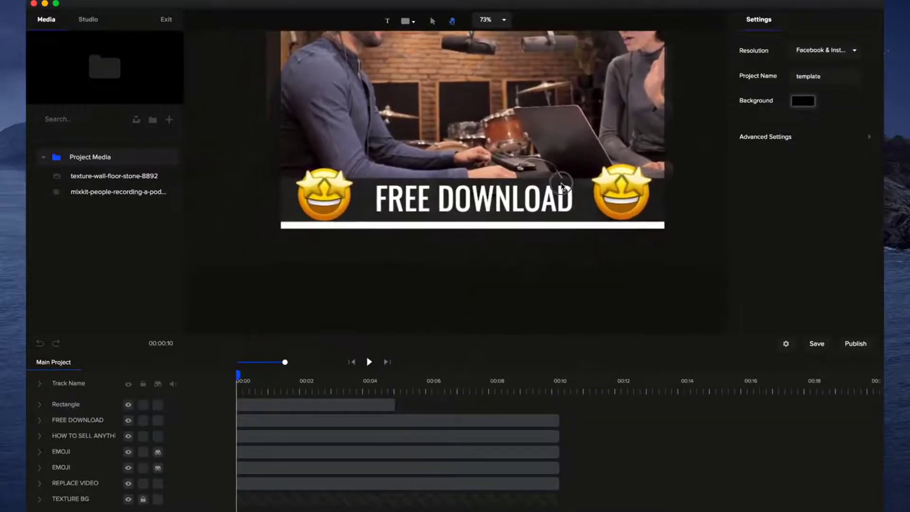
pyautogui.scroll(3, 562, 186)
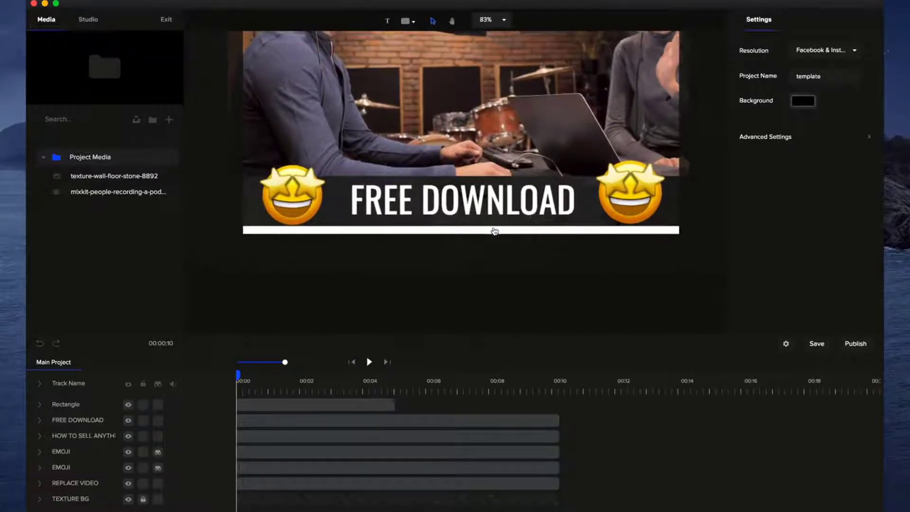
pyautogui.click(494, 231)
pyautogui.moveTo(462, 227); pyautogui.dragTo(462, 228)
pyautogui.moveTo(395, 401); pyautogui.dragTo(552, 408)
pyautogui.click(553, 407)
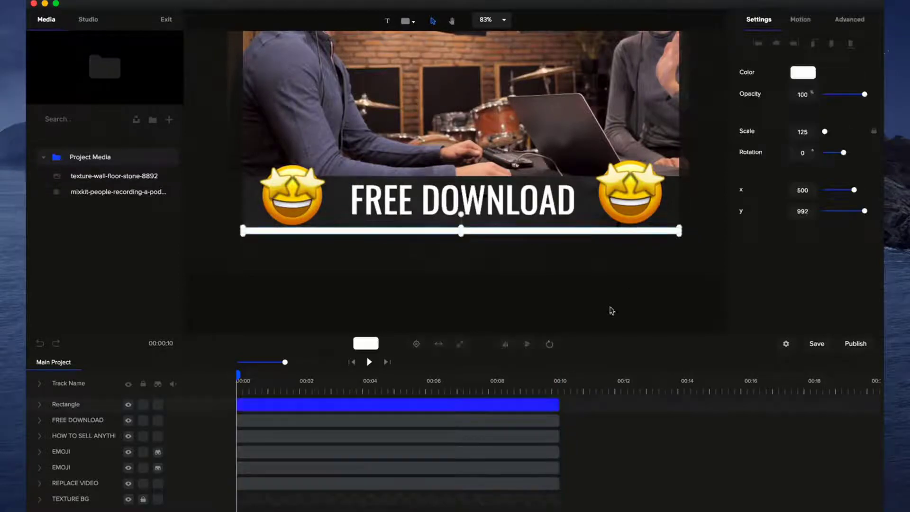
# - Give the bar a linear gradient fill starting with blue #2E32FF and ending in a brighter blue
pyautogui.click(804, 72)
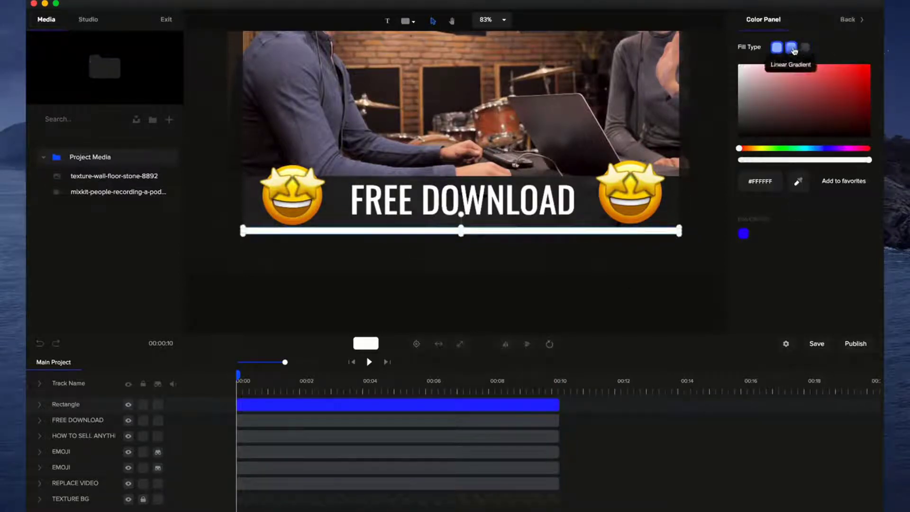
pyautogui.click(791, 47)
pyautogui.moveTo(833, 148); pyautogui.dragTo(825, 149)
pyautogui.moveTo(833, 91); pyautogui.dragTo(848, 65)
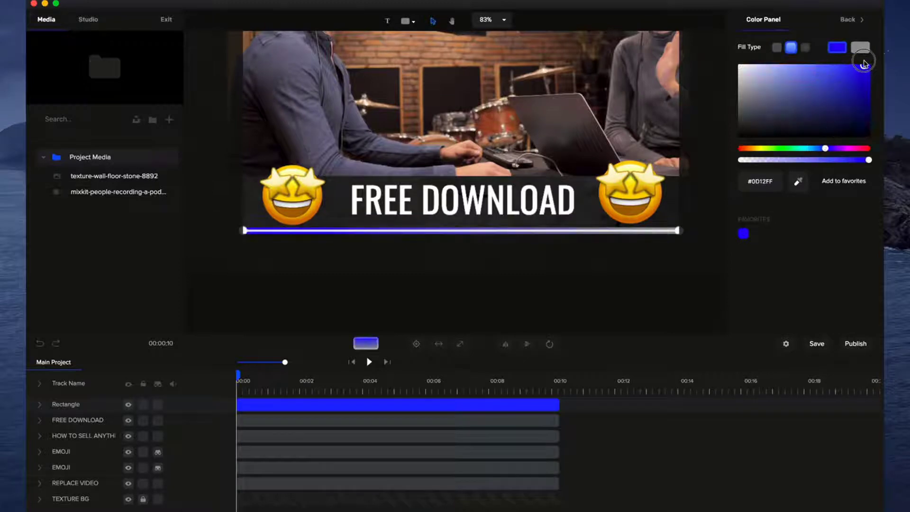
pyautogui.click(861, 47)
pyautogui.click(817, 148)
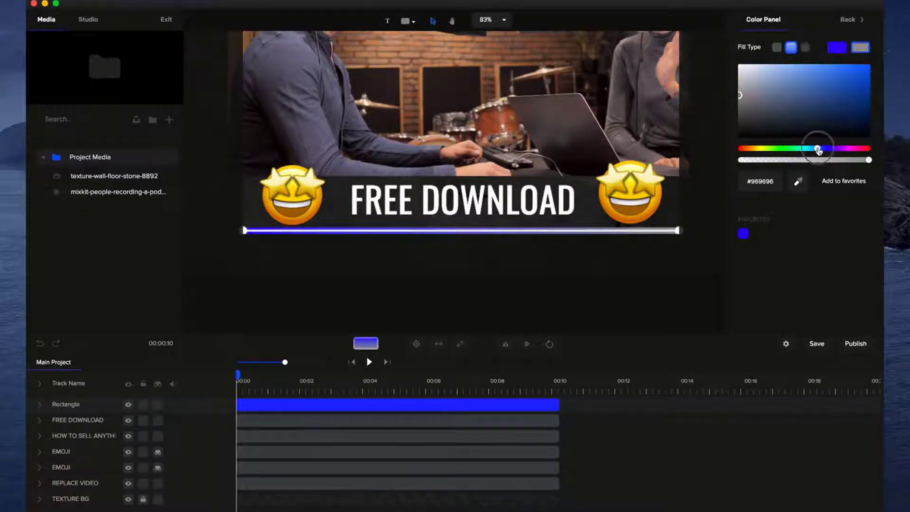
pyautogui.moveTo(851, 85); pyautogui.dragTo(871, 65)
pyautogui.click(681, 282)
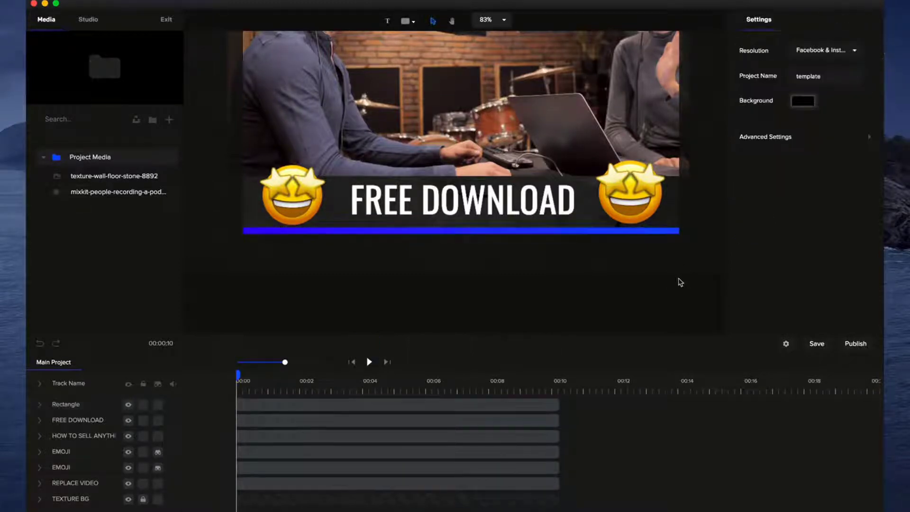
# - Change the gradient's second colour to light blue #00A9FF
pyautogui.click(611, 233)
pyautogui.click(817, 73)
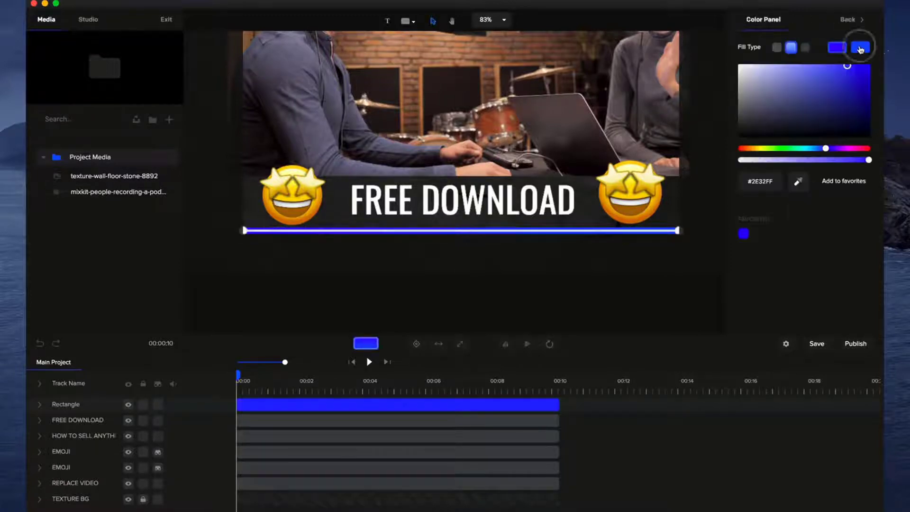
pyautogui.click(811, 148)
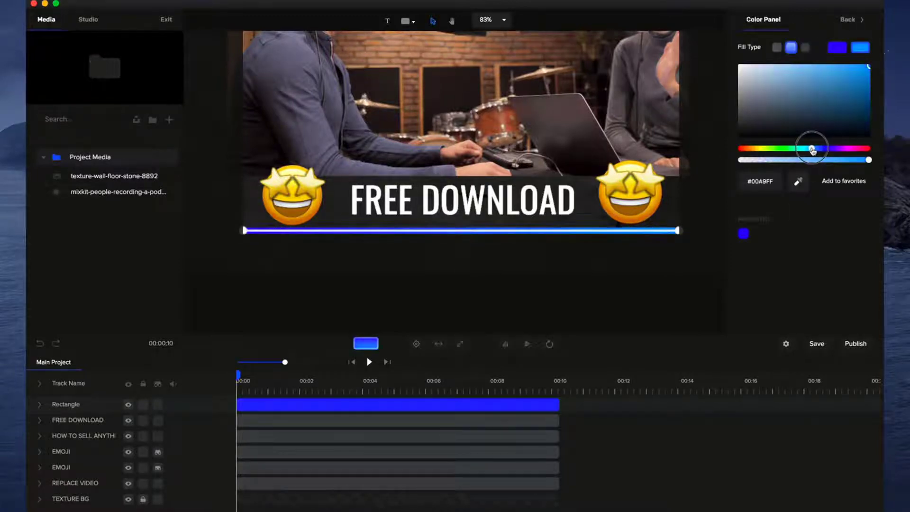
pyautogui.click(689, 265)
pyautogui.scroll(-3, 455, 228)
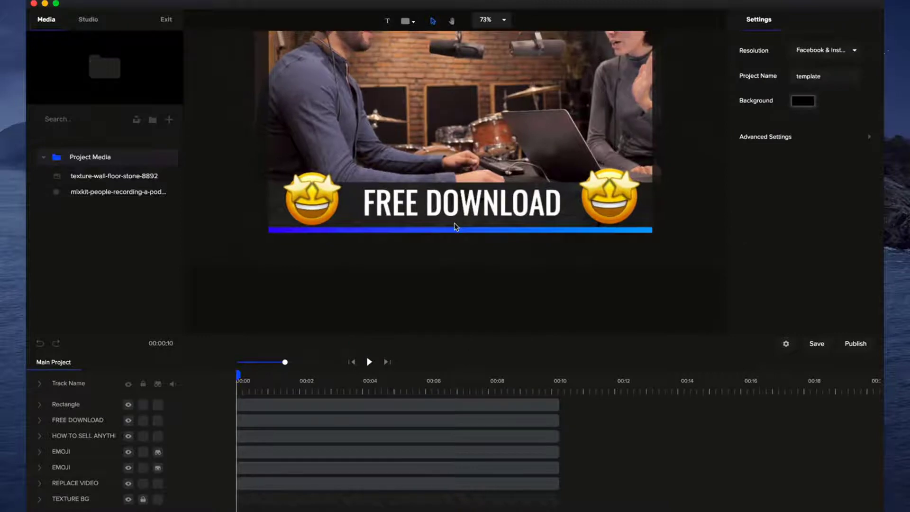
pyautogui.scroll(5, 455, 227)
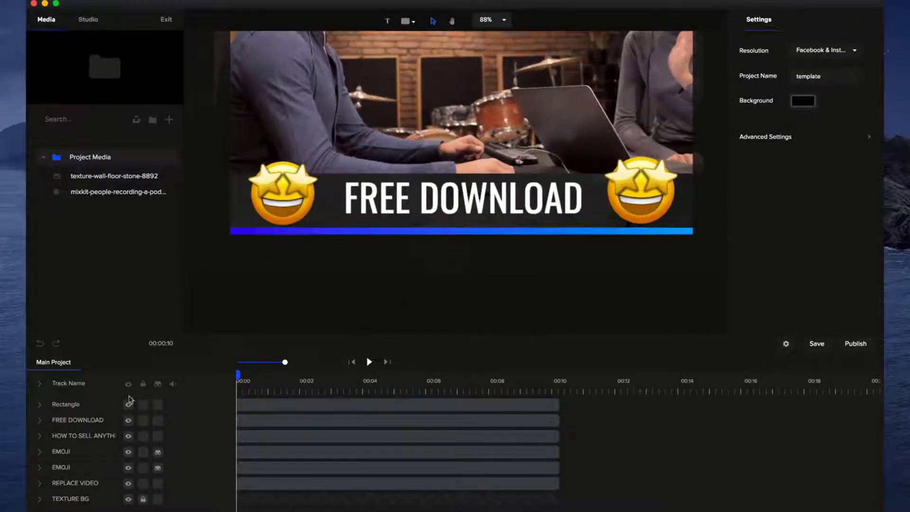
# - Rename the rectangle's track as PROGRESS BAR
pyautogui.doubleClick(77, 404)
pyautogui.write('PROGRESS BAR')
pyautogui.press('Return')
# - Move the bar's anchor point to the middle of its left side
pyautogui.click(489, 232)
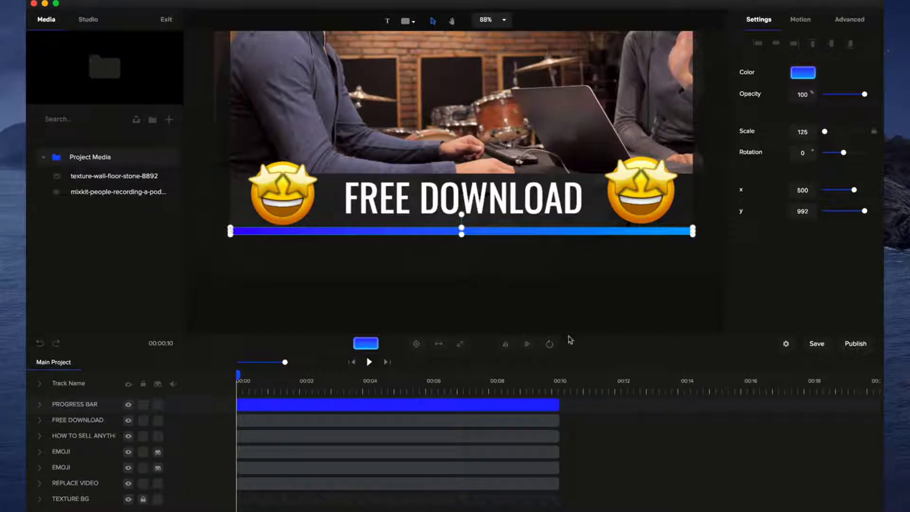
pyautogui.click(549, 345)
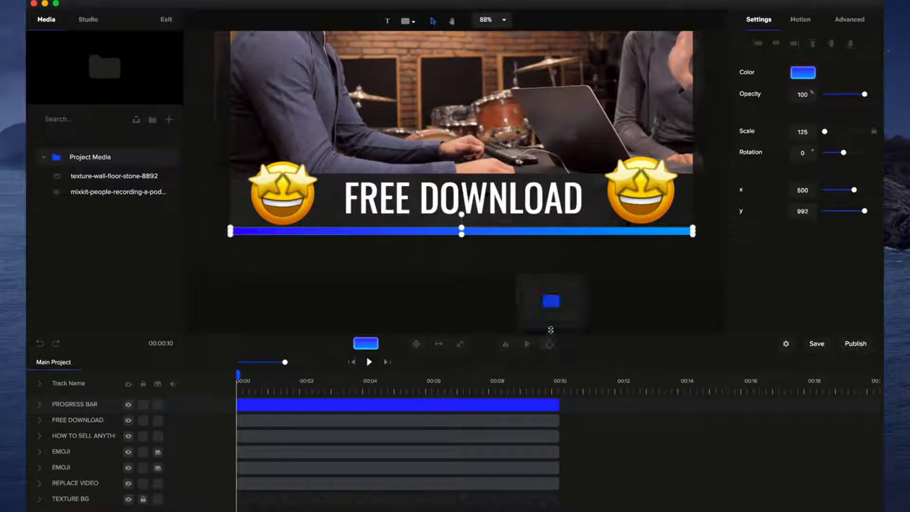
pyautogui.click(533, 303)
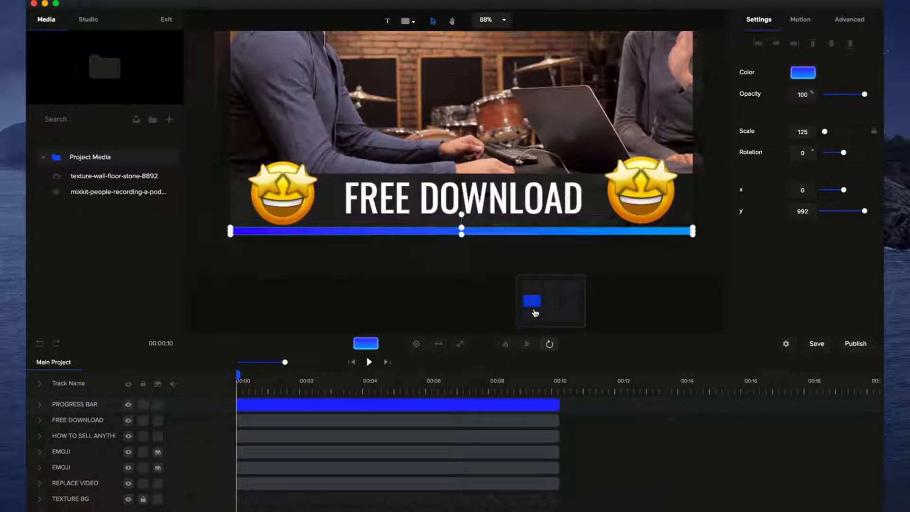
pyautogui.click(443, 303)
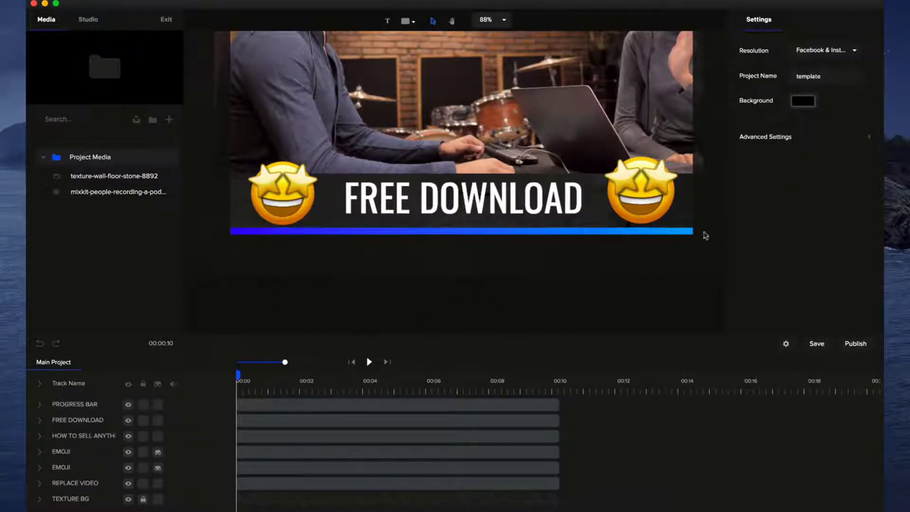
# - Add a custom animation to the PROGRESS BAR track with the Scale property enabled
pyautogui.click(39, 405)
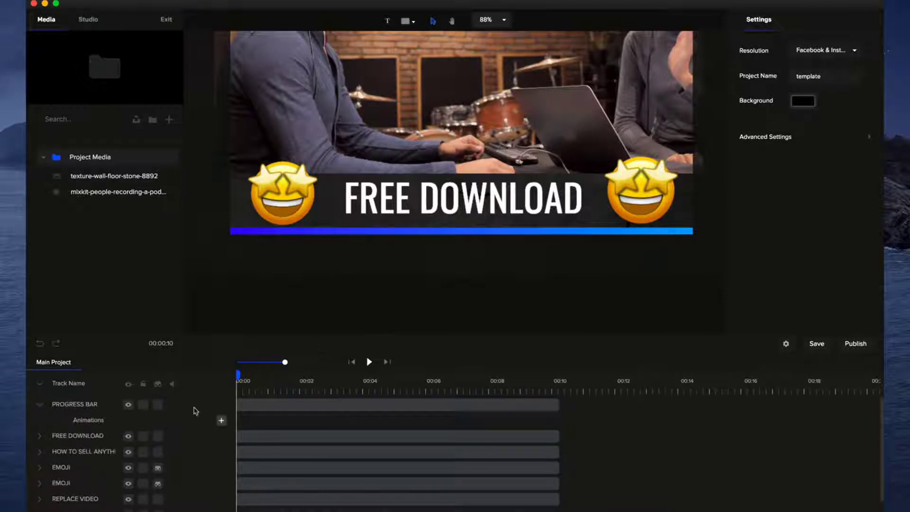
pyautogui.click(222, 421)
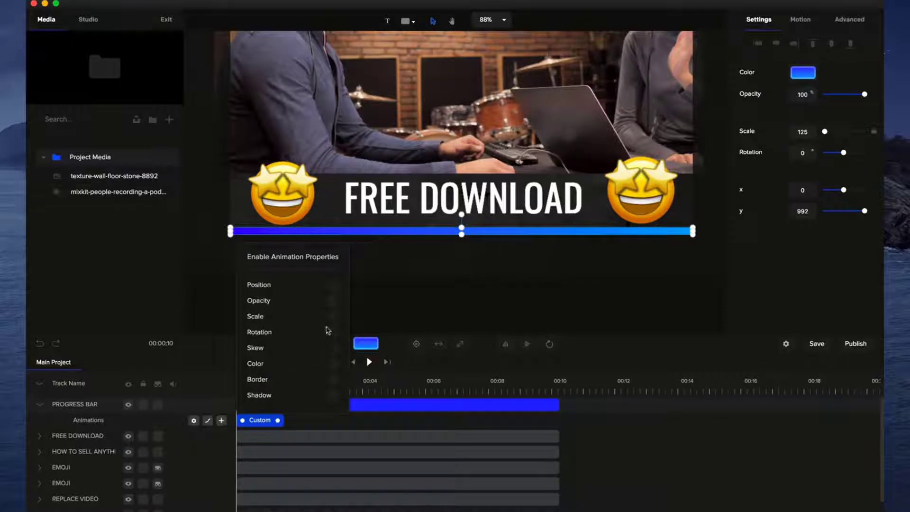
pyautogui.click(334, 317)
pyautogui.click(387, 306)
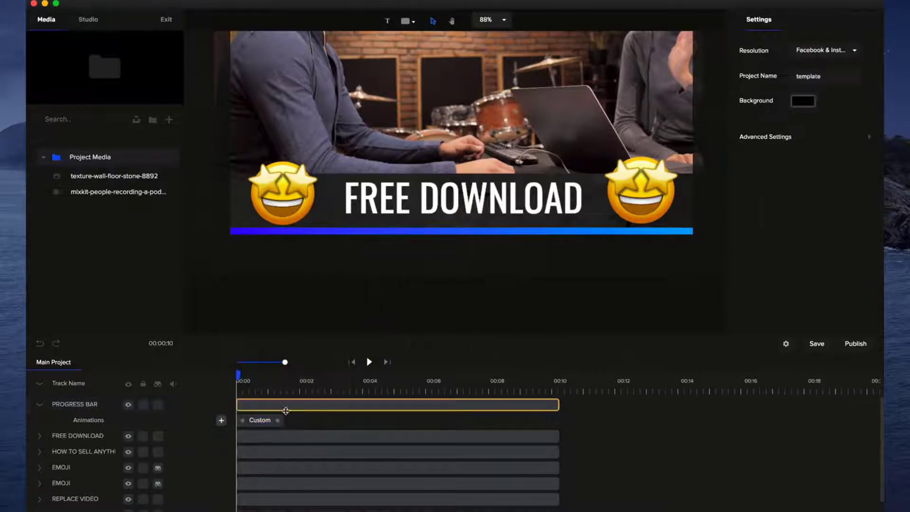
# - Unlink the bar's scale axes, set Scale X to 0 at the animation's start and preview the playback
pyautogui.click(252, 420)
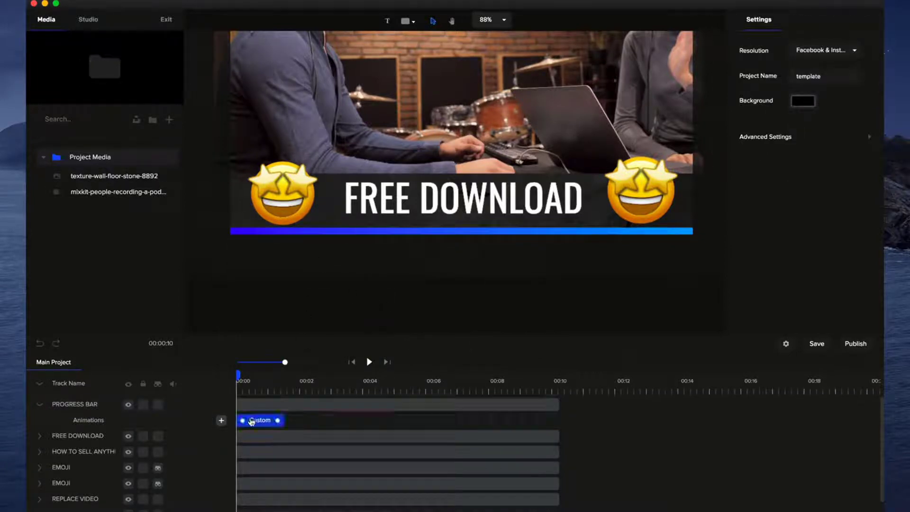
pyautogui.click(305, 235)
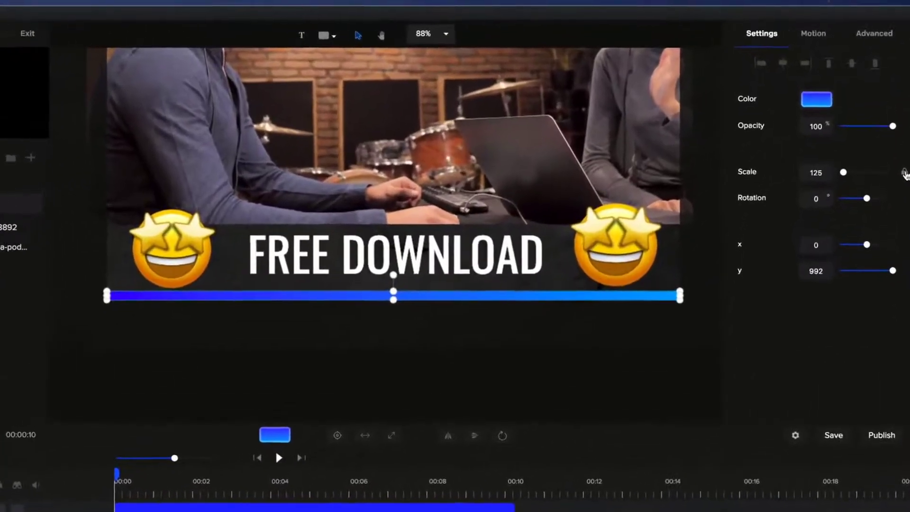
pyautogui.click(904, 173)
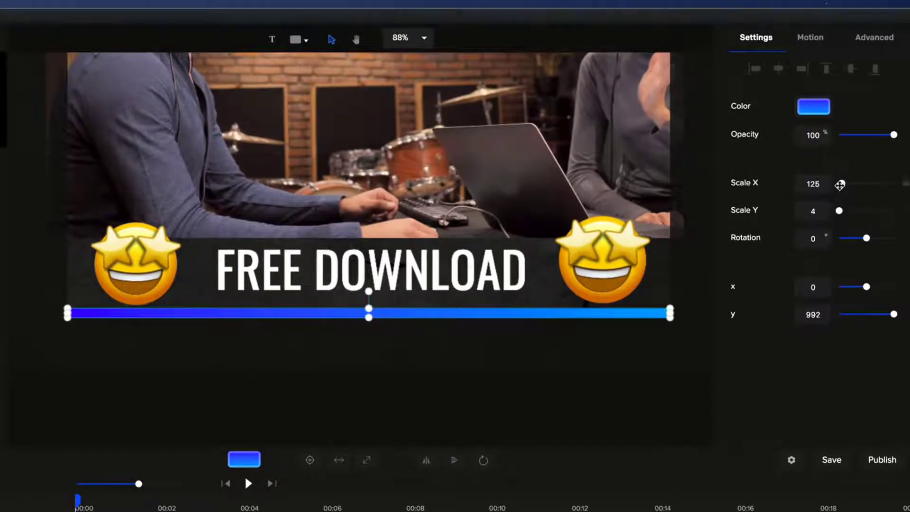
pyautogui.moveTo(840, 185); pyautogui.dragTo(838, 185)
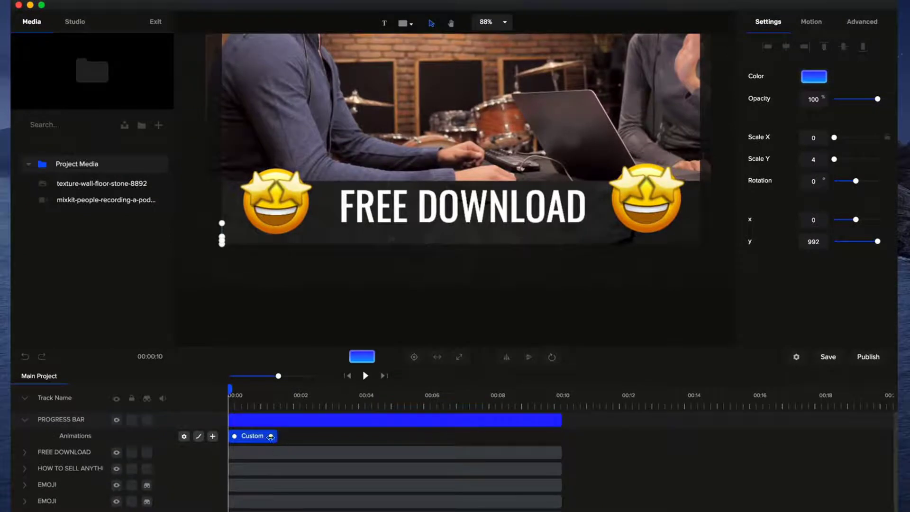
pyautogui.click(366, 376)
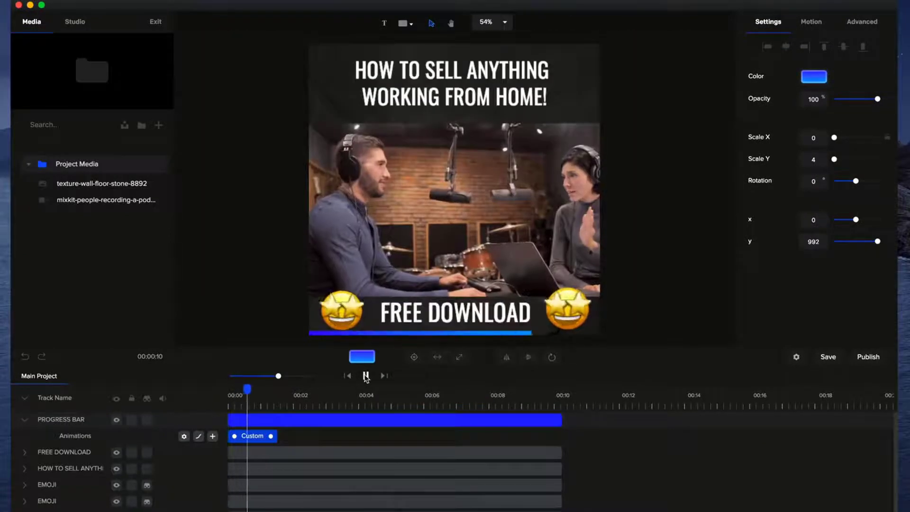
pyautogui.click(366, 376)
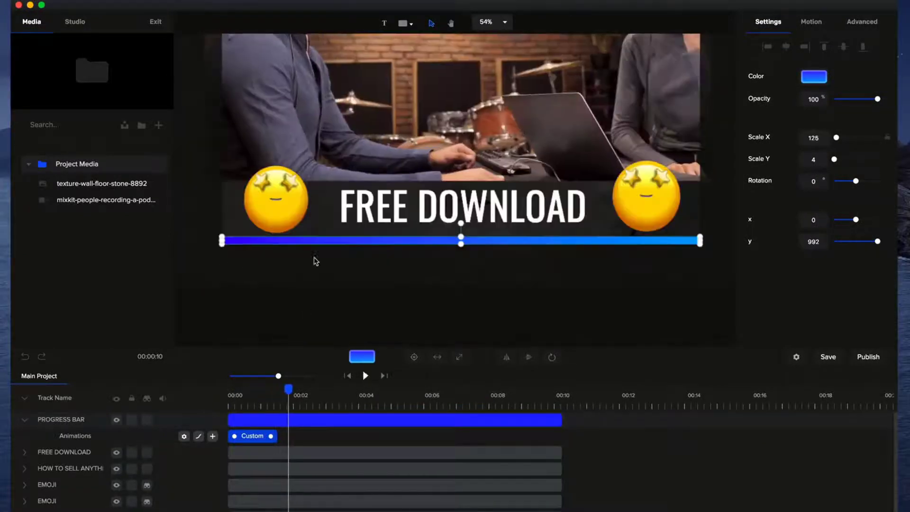
# - Use Linear easing for the custom animation and extend it to the end of the 10-second bar clip
pyautogui.rightClick(259, 437)
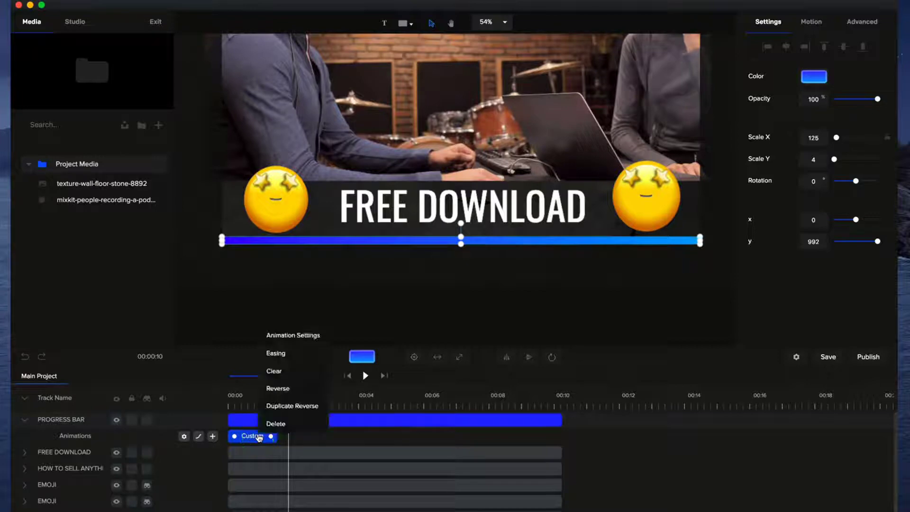
pyautogui.click(282, 355)
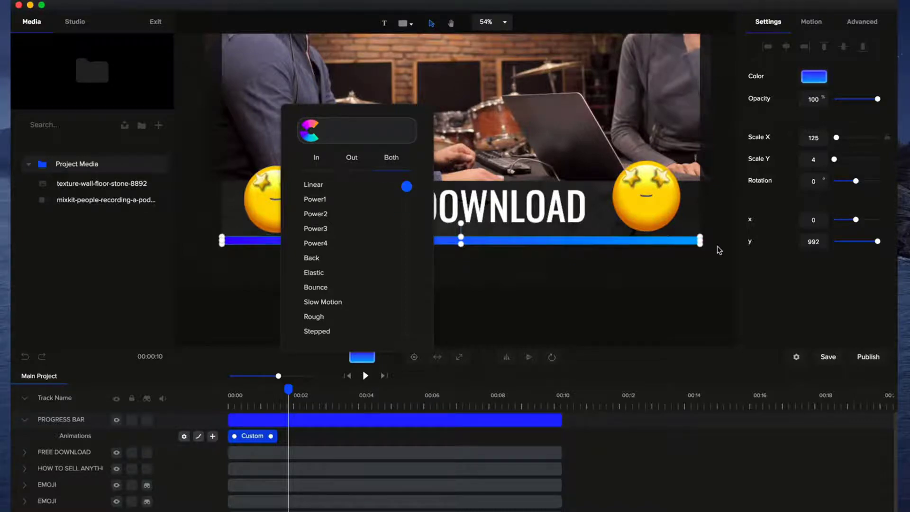
pyautogui.click(586, 300)
pyautogui.moveTo(271, 436); pyautogui.dragTo(554, 445)
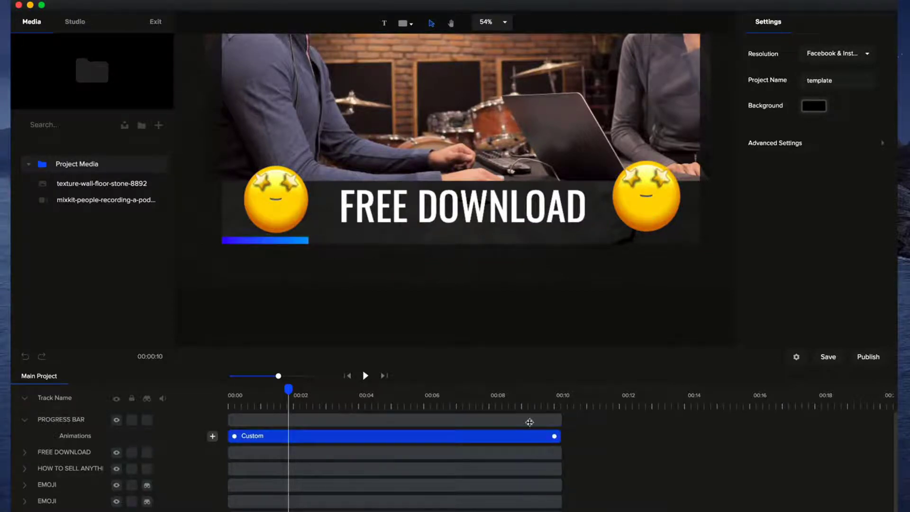
# - Play the video from the start to check the progress bar's growth across the full clip
pyautogui.click(482, 242)
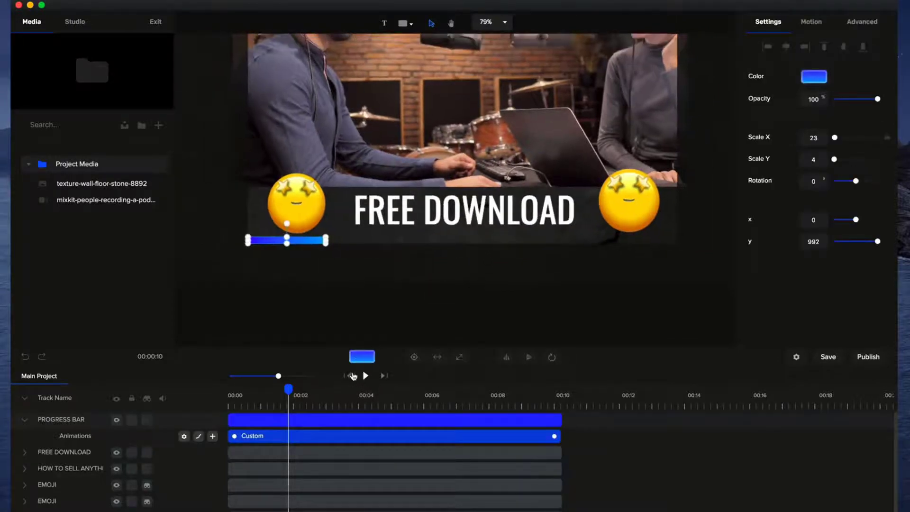
pyautogui.click(351, 376)
pyautogui.click(366, 376)
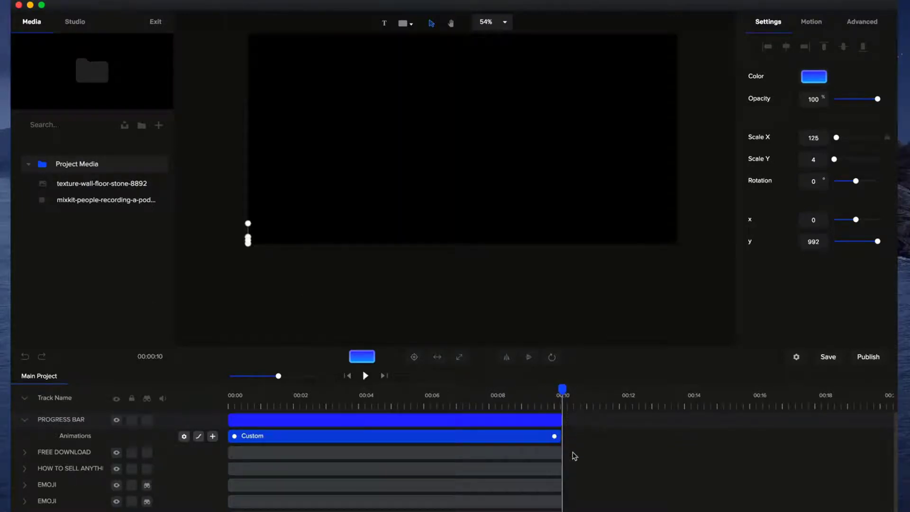
# - Shorten the REPLACE VIDEO clip to just under 8 seconds and move the playhead to its end
pyautogui.scroll(-1, 575, 456)
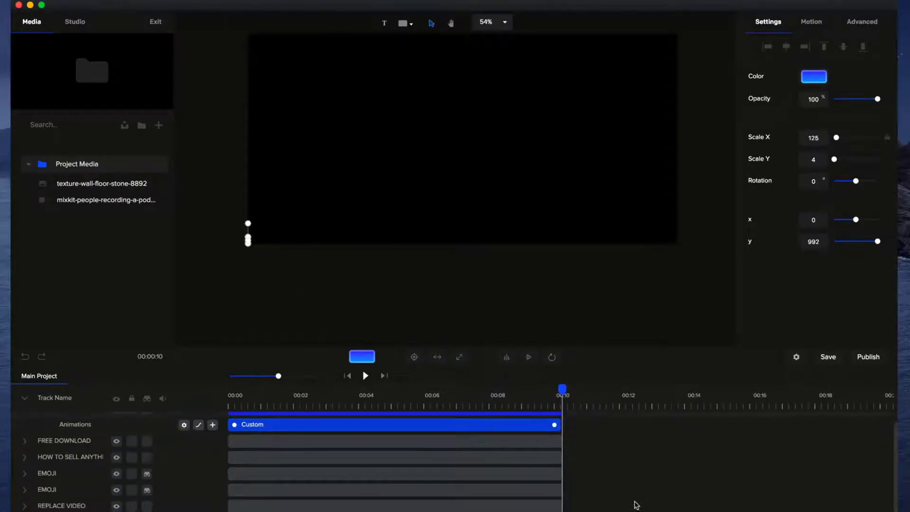
pyautogui.moveTo(562, 506); pyautogui.dragTo(493, 505)
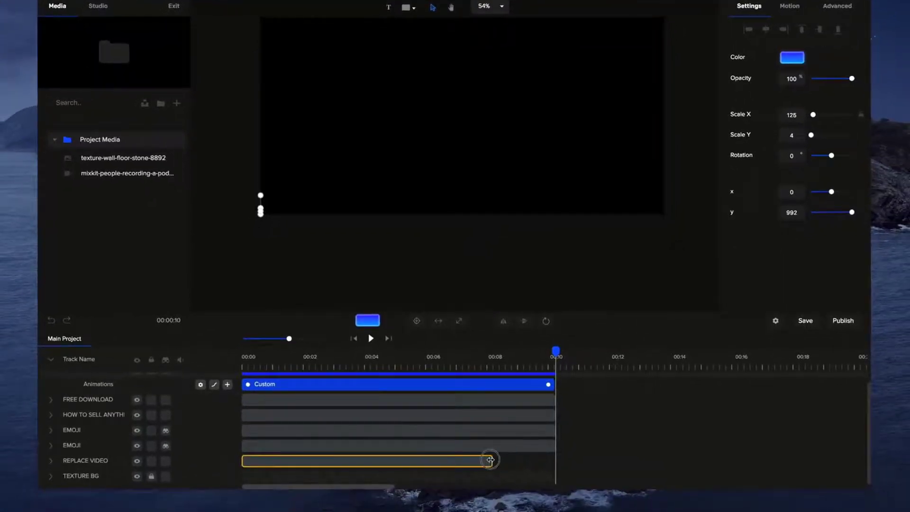
pyautogui.click(487, 358)
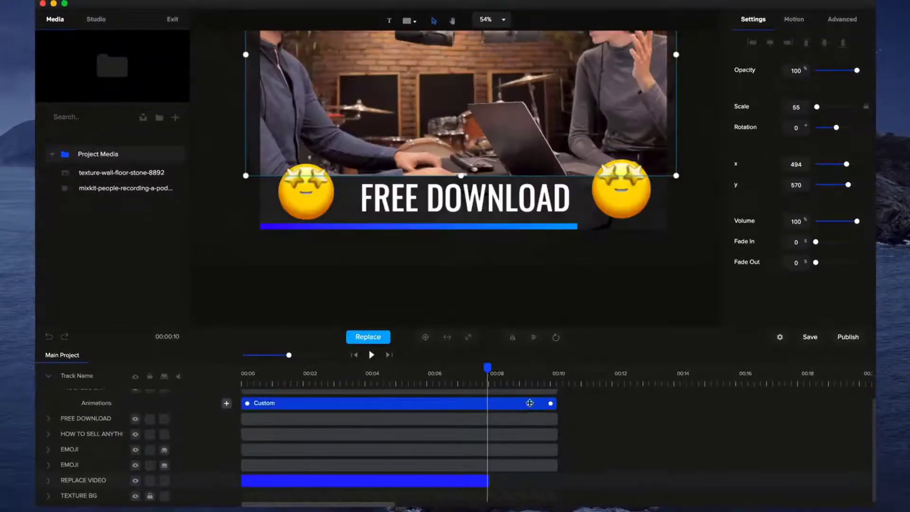
# - Trim the PROGRESS BAR clip and its custom animation to end exactly where the shortened video clip ends
pyautogui.scroll(1, 529, 403)
pyautogui.moveTo(556, 397); pyautogui.dragTo(490, 400)
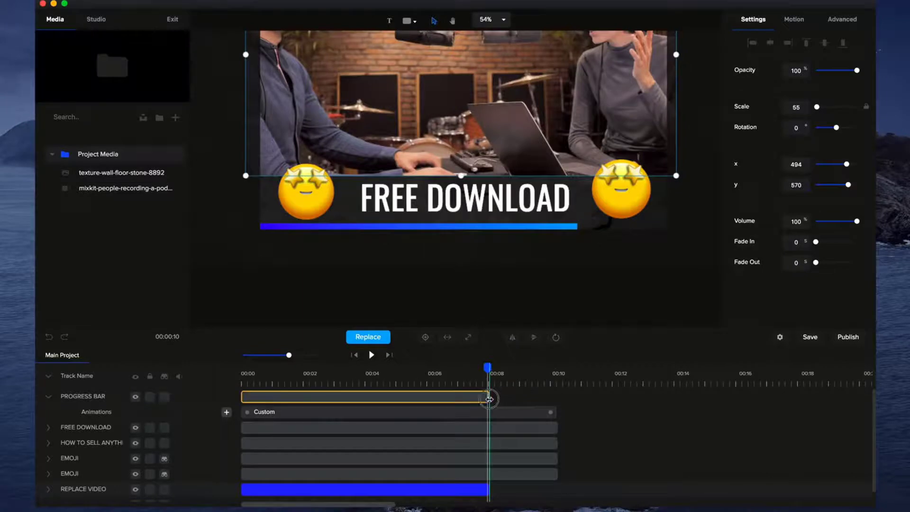
pyautogui.click(550, 412)
pyautogui.moveTo(551, 412); pyautogui.dragTo(487, 412)
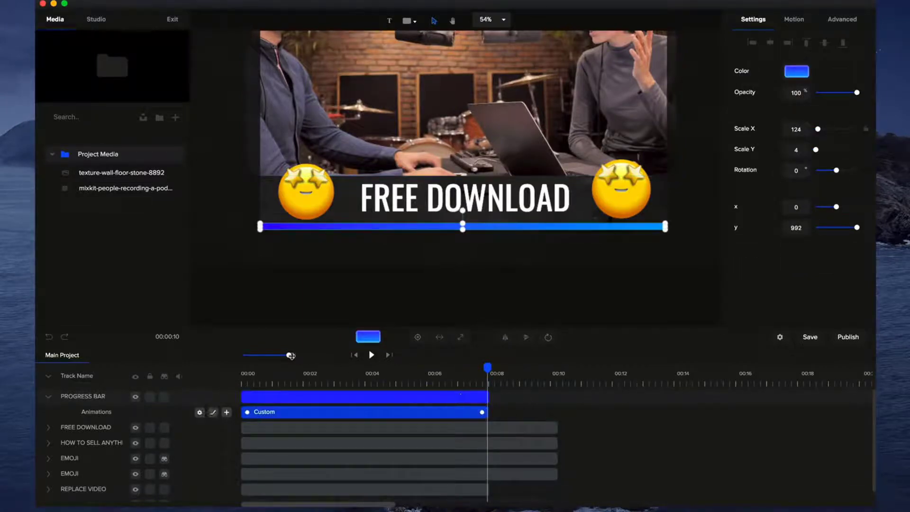
pyautogui.moveTo(291, 355); pyautogui.dragTo(325, 355)
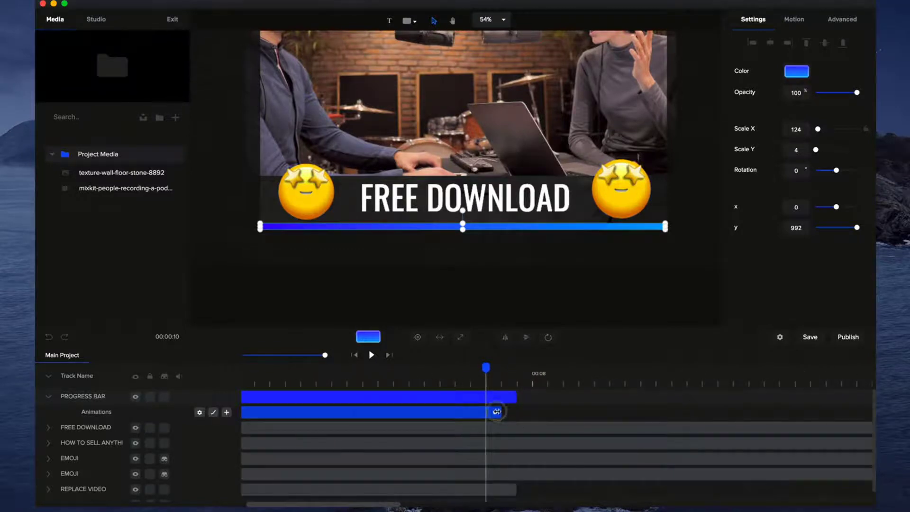
pyautogui.moveTo(497, 412); pyautogui.dragTo(517, 411)
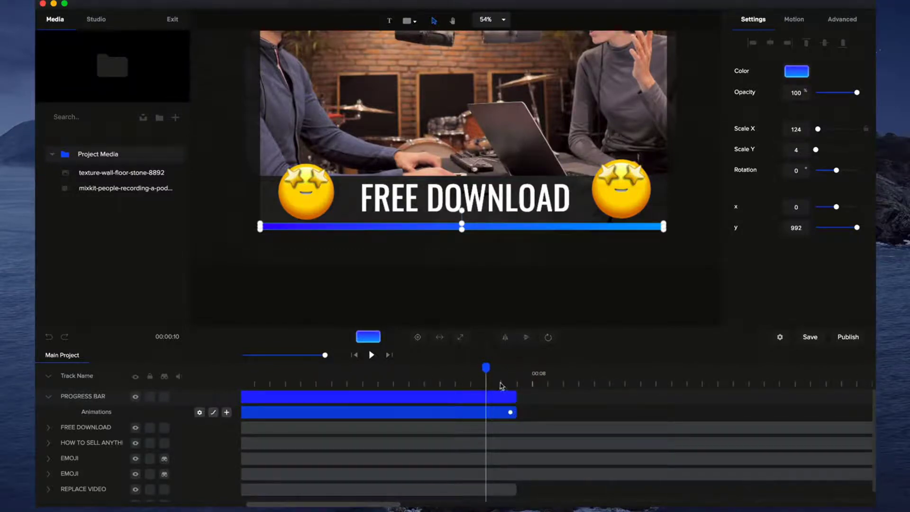
# - Play the composition from the start to check the shortened progress bar animation, then stop playback
pyautogui.click(361, 356)
pyautogui.click(371, 355)
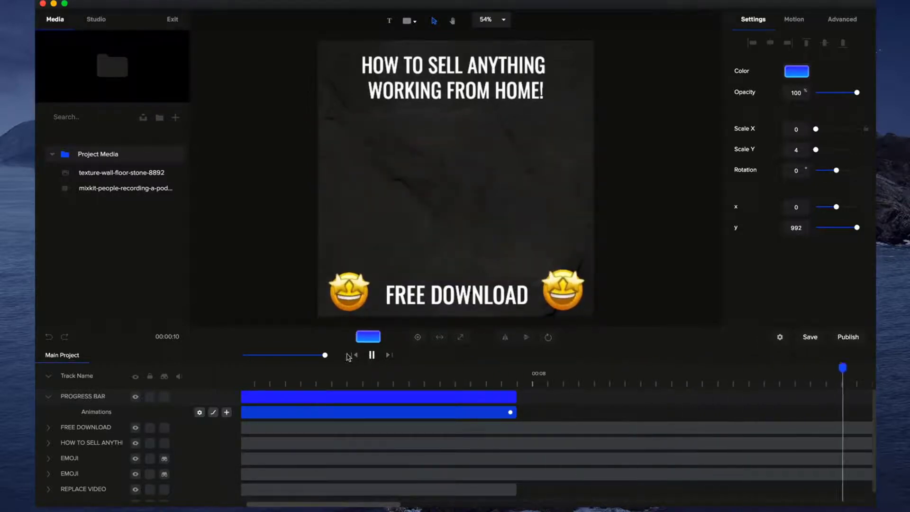
pyautogui.click(373, 356)
# - Trim the FREE DOWNLOAD, headline text and both EMOJI clips to end together with the progress bar clip
pyautogui.scroll(-5, 429, 267)
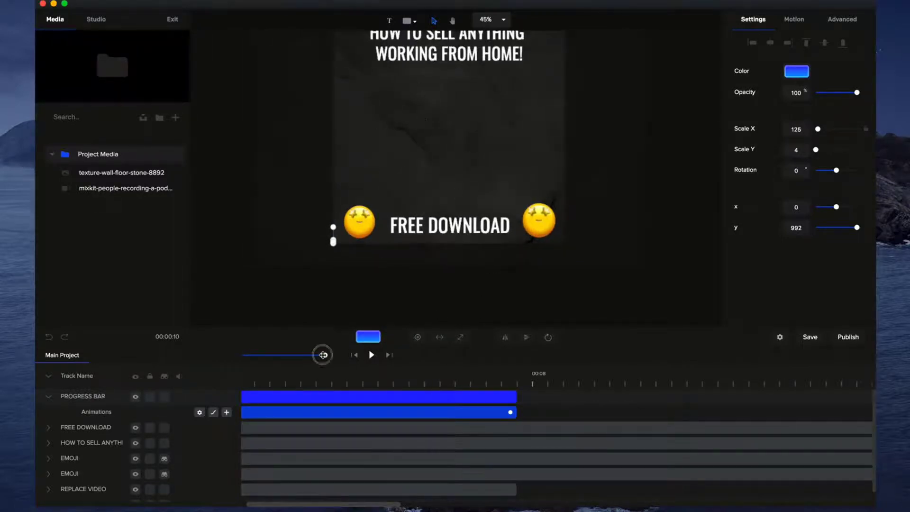
pyautogui.moveTo(319, 354); pyautogui.dragTo(291, 355)
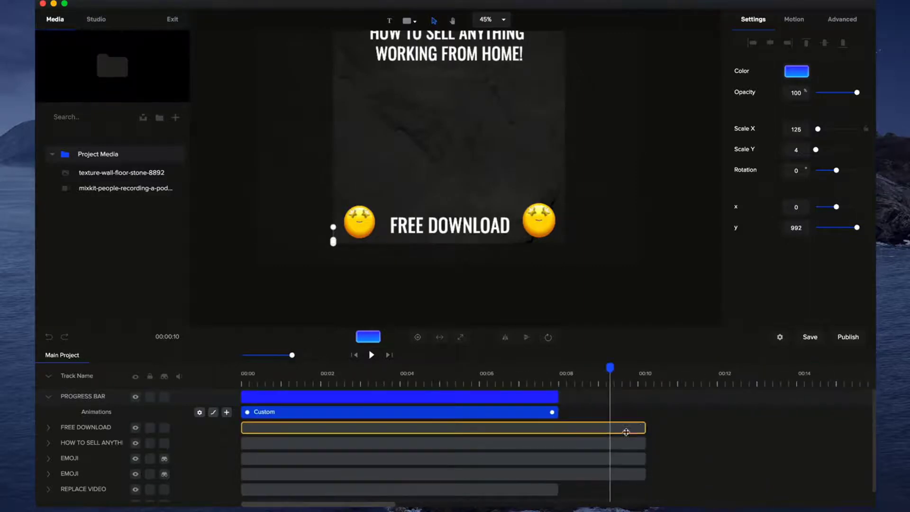
pyautogui.moveTo(643, 429); pyautogui.dragTo(559, 427)
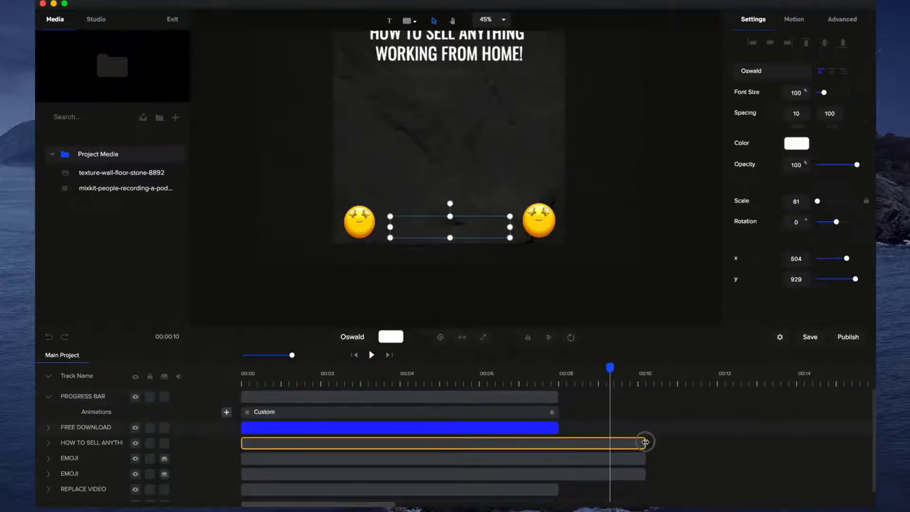
pyautogui.moveTo(645, 443); pyautogui.dragTo(571, 442)
pyautogui.click(564, 442)
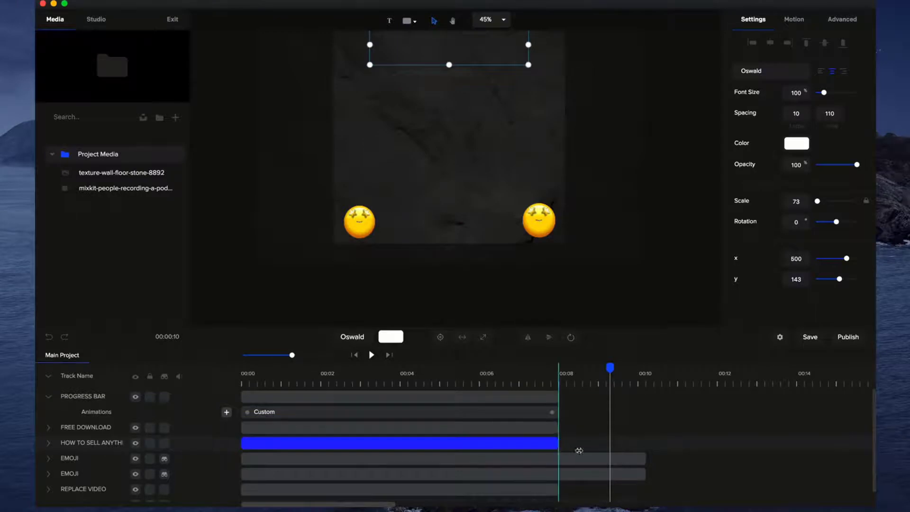
pyautogui.moveTo(645, 459); pyautogui.dragTo(573, 459)
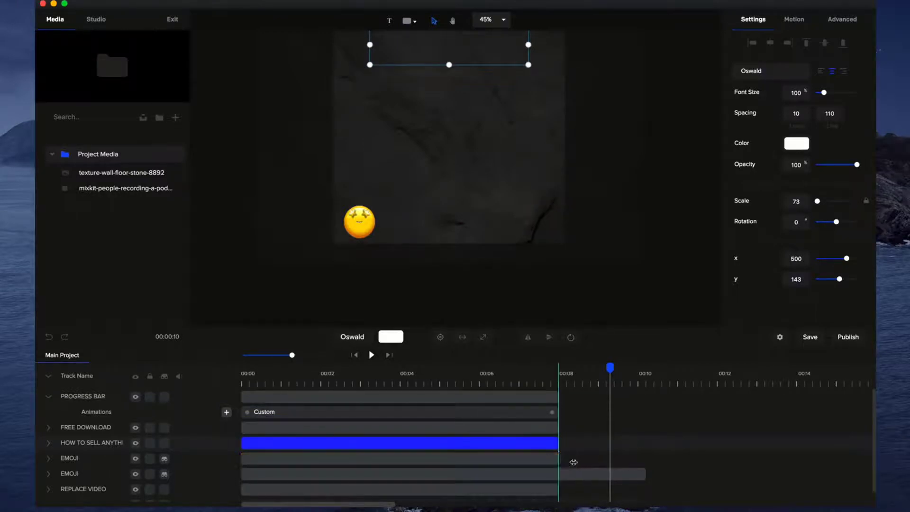
pyautogui.click(645, 474)
pyautogui.moveTo(645, 474); pyautogui.dragTo(561, 474)
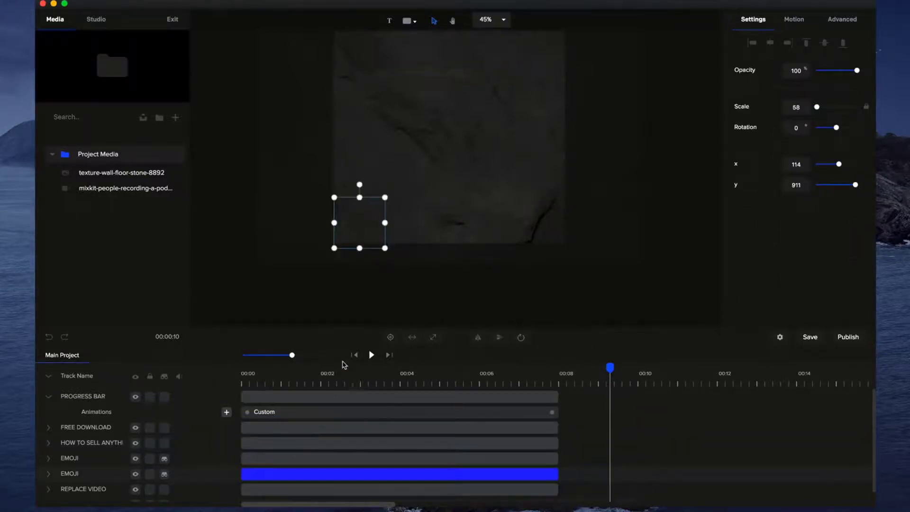
# - Add the sunglasses emoji from the Classic emoji collection at the start of the video, with the existing tracks collapsed
pyautogui.click(358, 365)
pyautogui.click(356, 355)
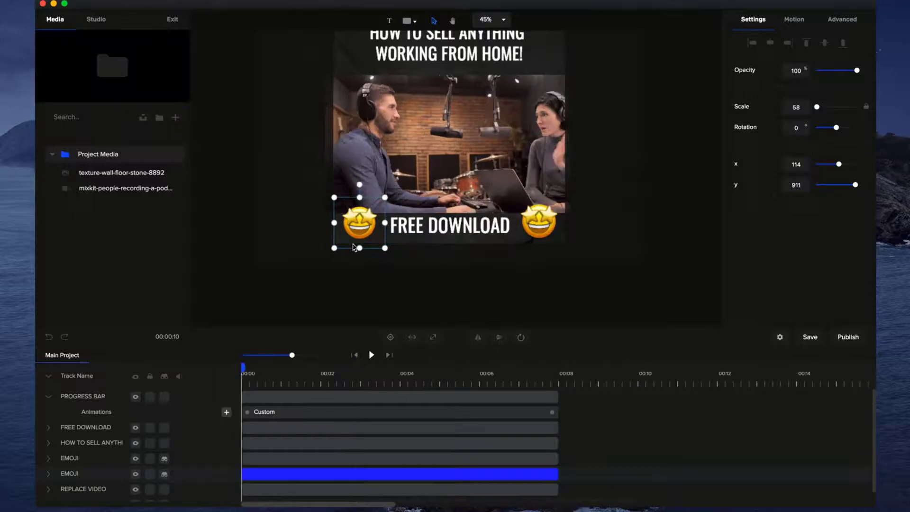
pyautogui.scroll(3, 335, 258)
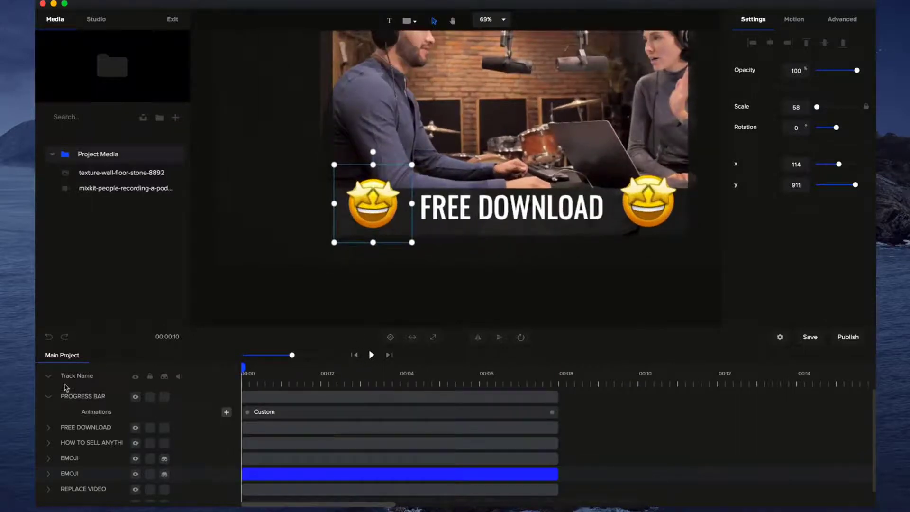
pyautogui.click(49, 397)
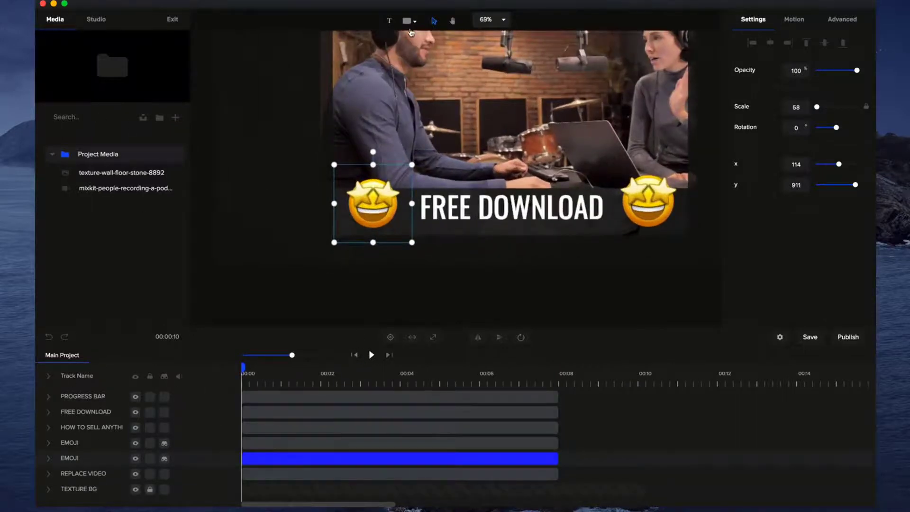
pyautogui.click(97, 19)
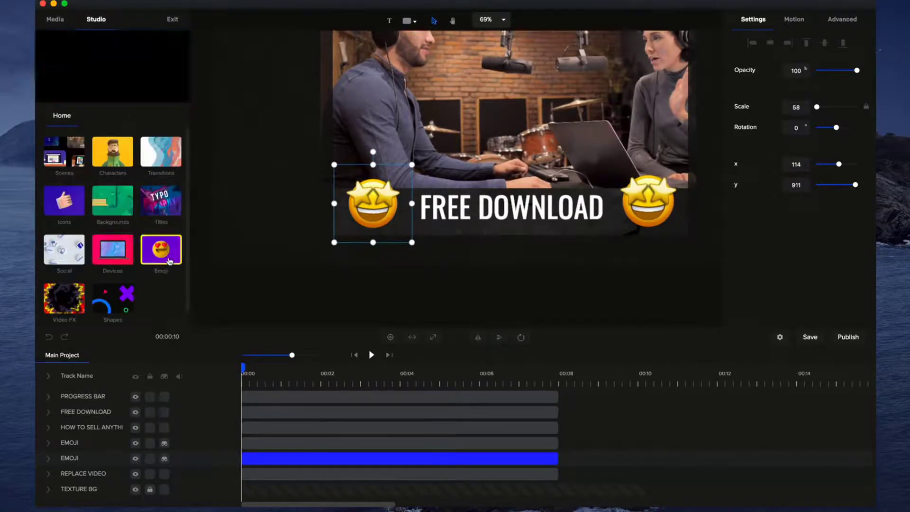
pyautogui.click(161, 245)
pyautogui.click(69, 152)
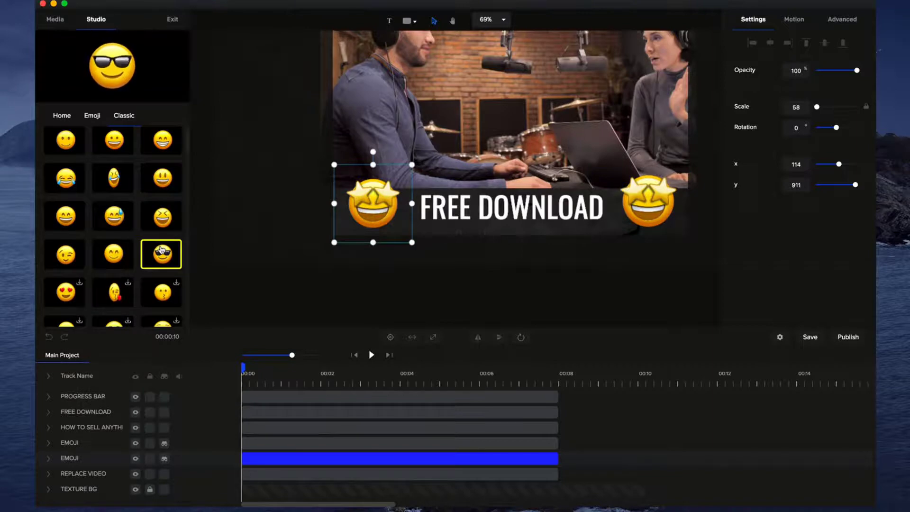
pyautogui.moveTo(162, 253); pyautogui.dragTo(370, 211)
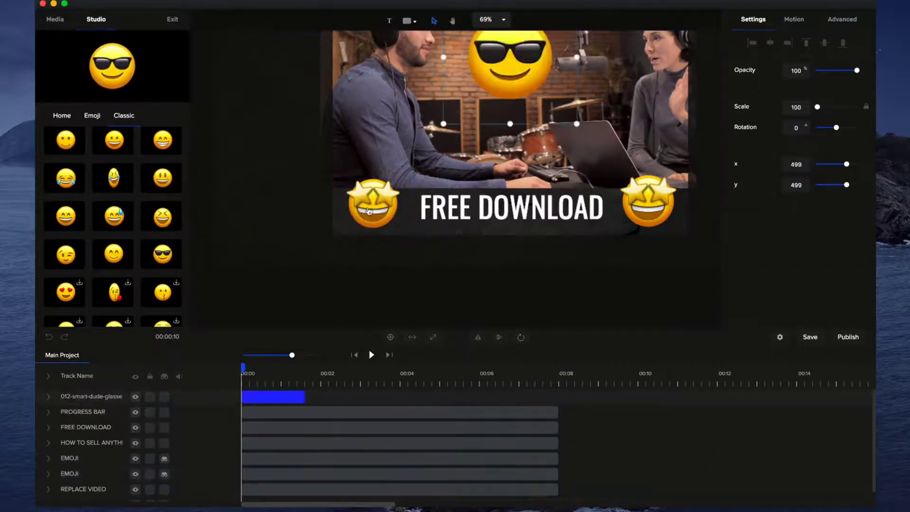
# - Place the sunglasses emoji just outside the frame's lower-left corner at scale 23 and extend its clip to match the other clips
pyautogui.moveTo(510, 77); pyautogui.dragTo(309, 226)
pyautogui.scroll(5, 334, 226)
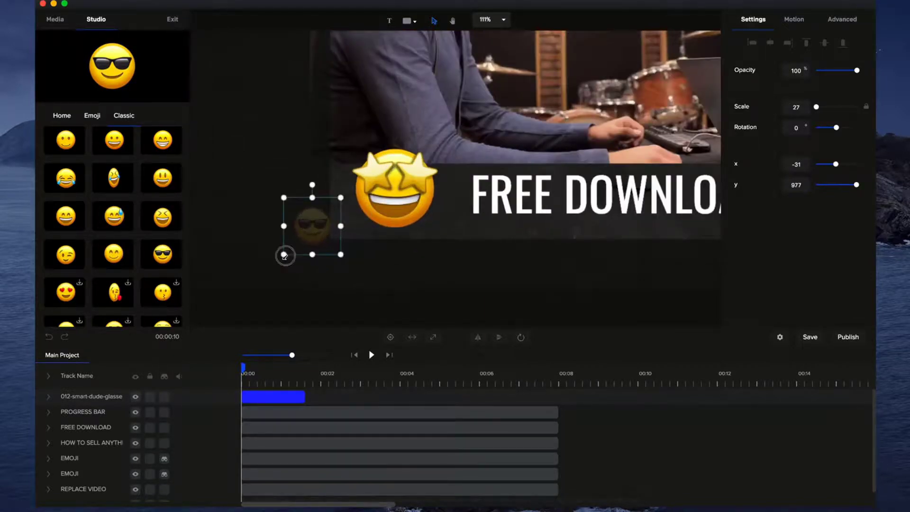
pyautogui.moveTo(285, 256); pyautogui.dragTo(290, 249)
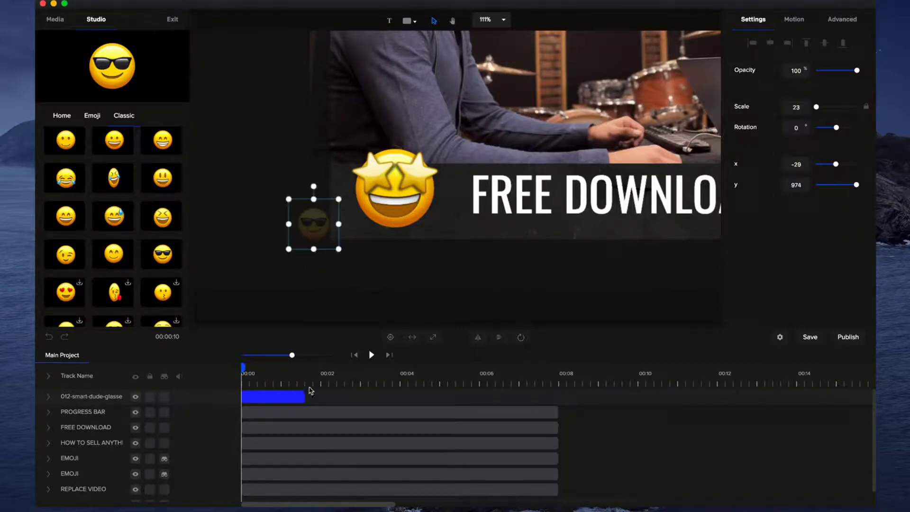
pyautogui.moveTo(306, 396); pyautogui.dragTo(556, 386)
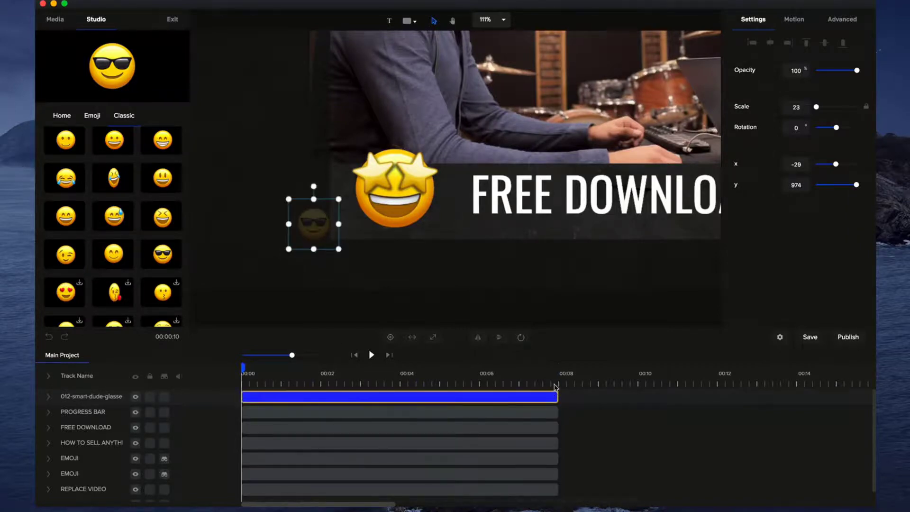
# - Add a custom animation to the sunglasses emoji track with the Position property enabled
pyautogui.click(49, 396)
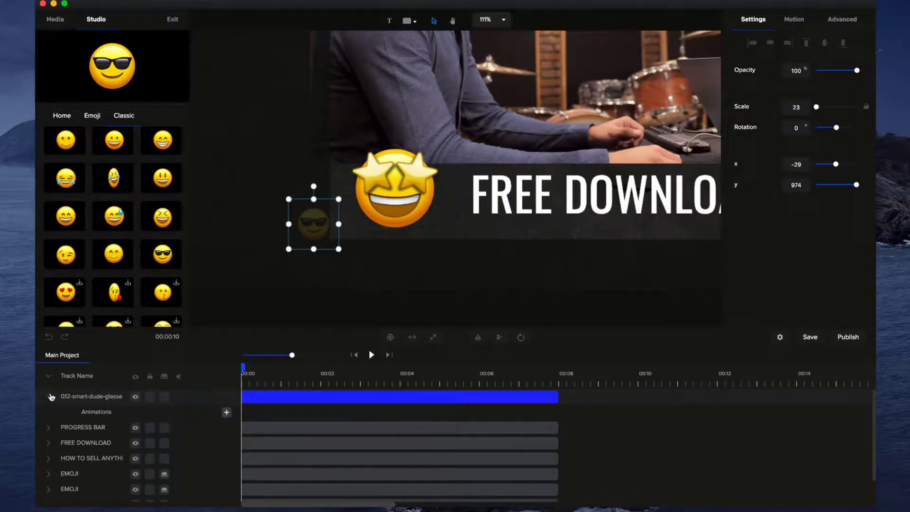
pyautogui.click(226, 413)
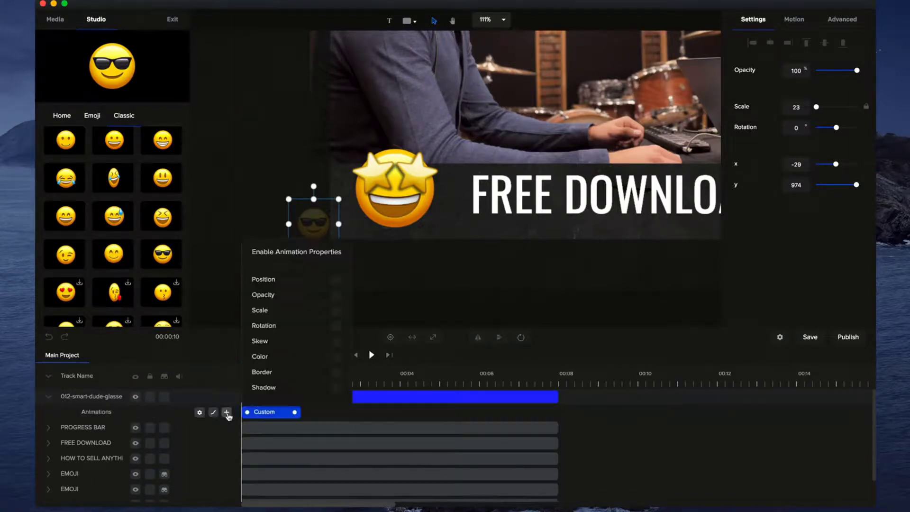
pyautogui.click(337, 281)
pyautogui.click(426, 316)
pyautogui.click(241, 398)
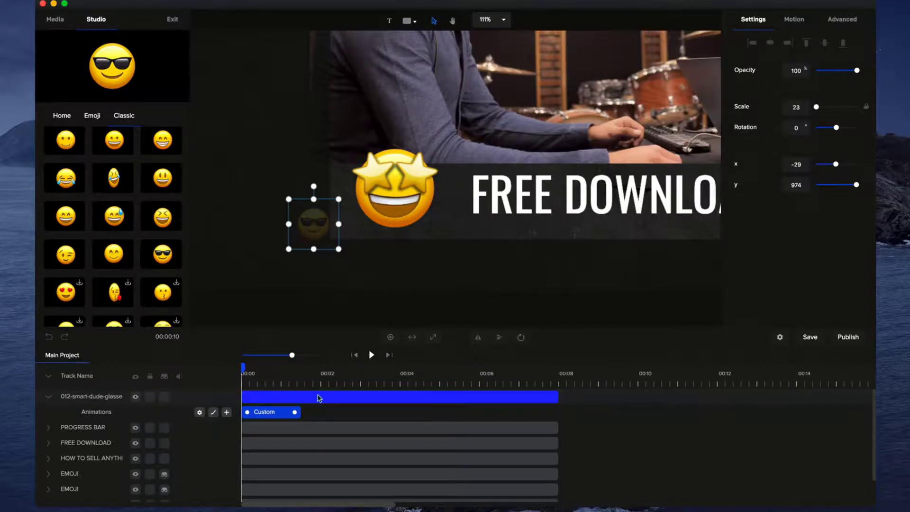
# - With the playhead past the animation's end, move the sunglasses emoji just outside the frame's lower-right corner, at x about 1035
pyautogui.click(315, 377)
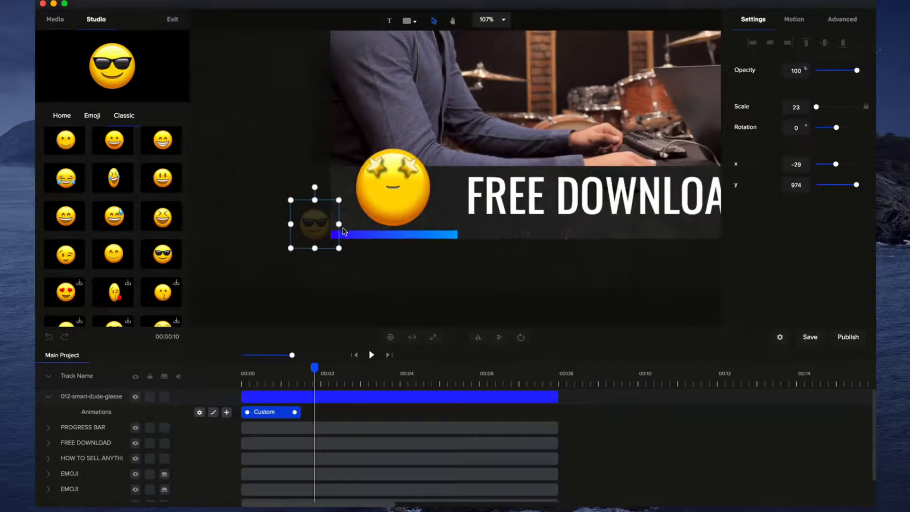
pyautogui.scroll(-5, 345, 254)
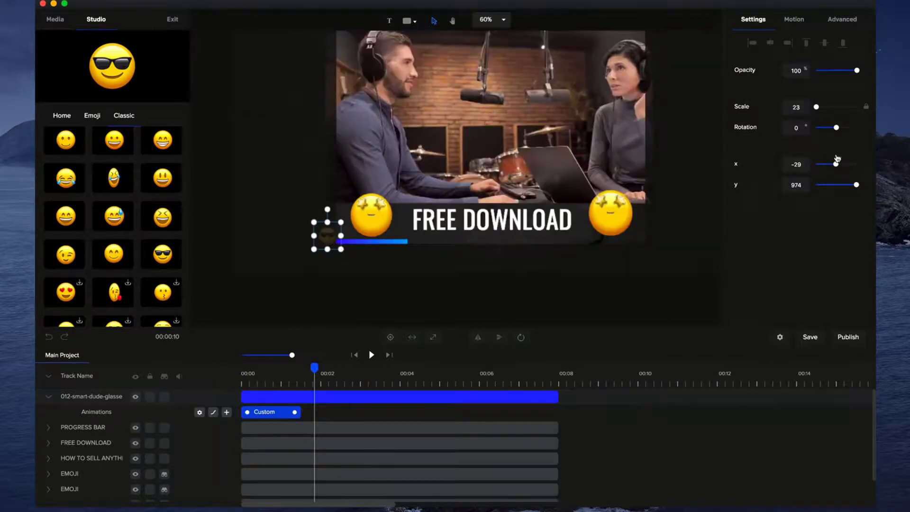
pyautogui.moveTo(837, 164); pyautogui.dragTo(858, 169)
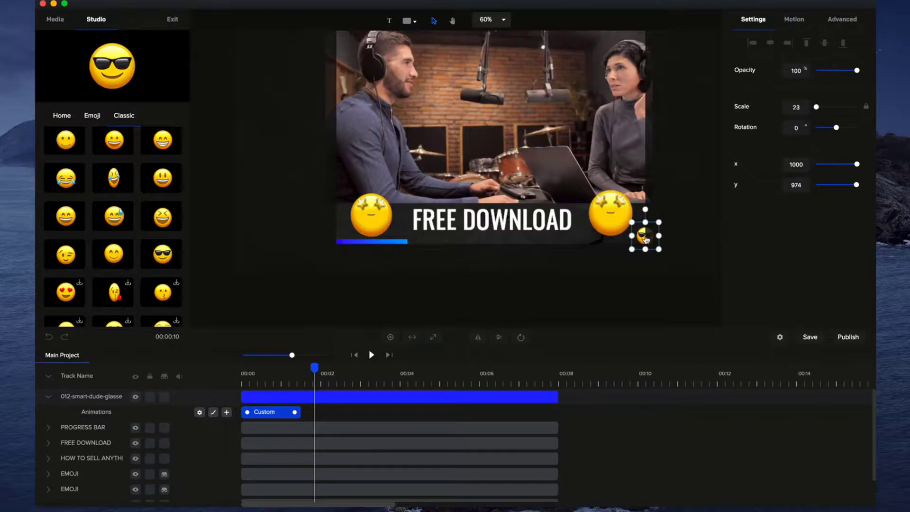
pyautogui.click(798, 162)
pyautogui.write('1100')
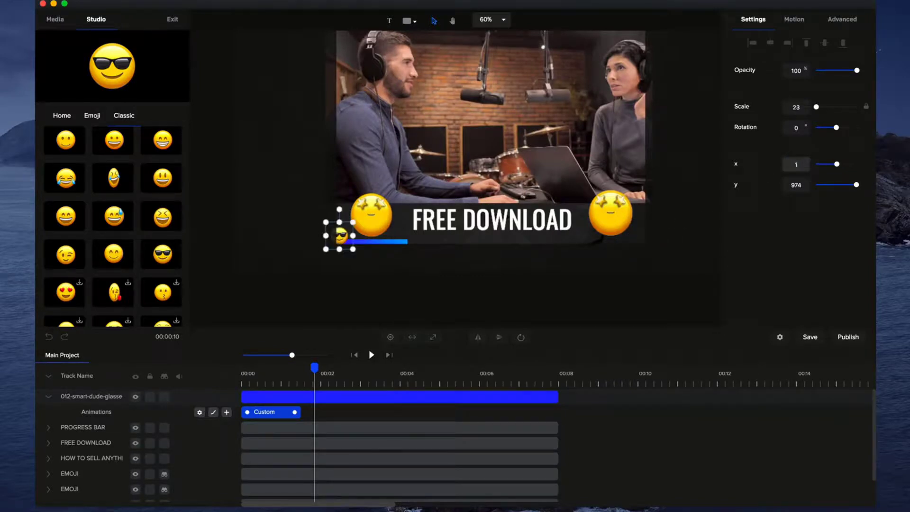
pyautogui.click(788, 164)
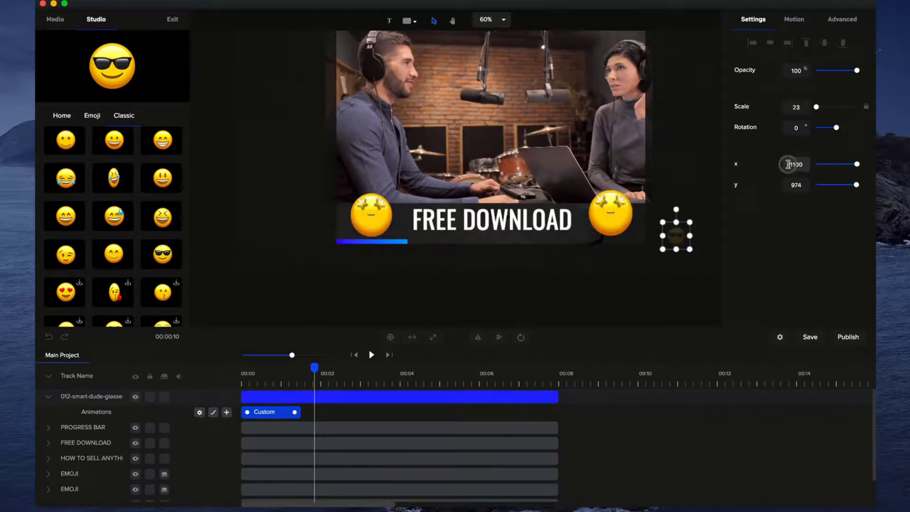
pyautogui.moveTo(676, 236); pyautogui.dragTo(658, 239)
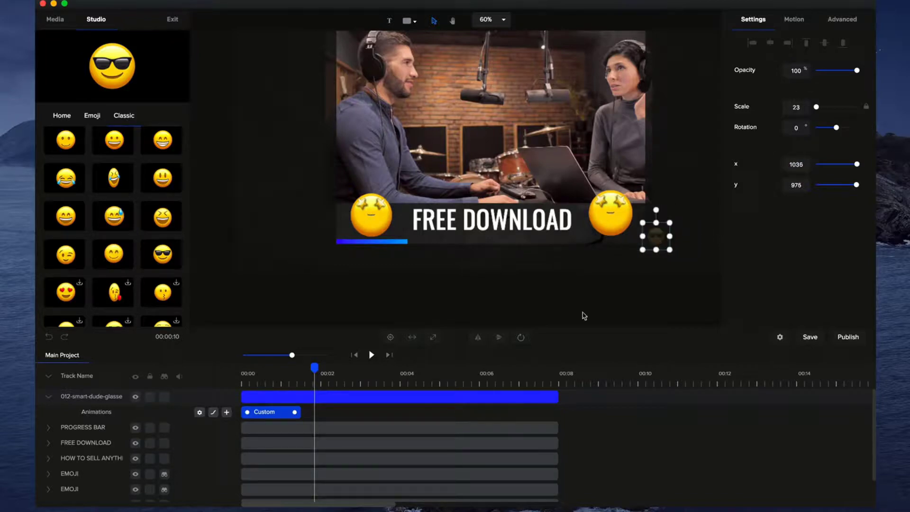
# - Apply Linear easing to the sunglasses emoji's custom animation and extend the animation to the end of its clip
pyautogui.rightClick(279, 416)
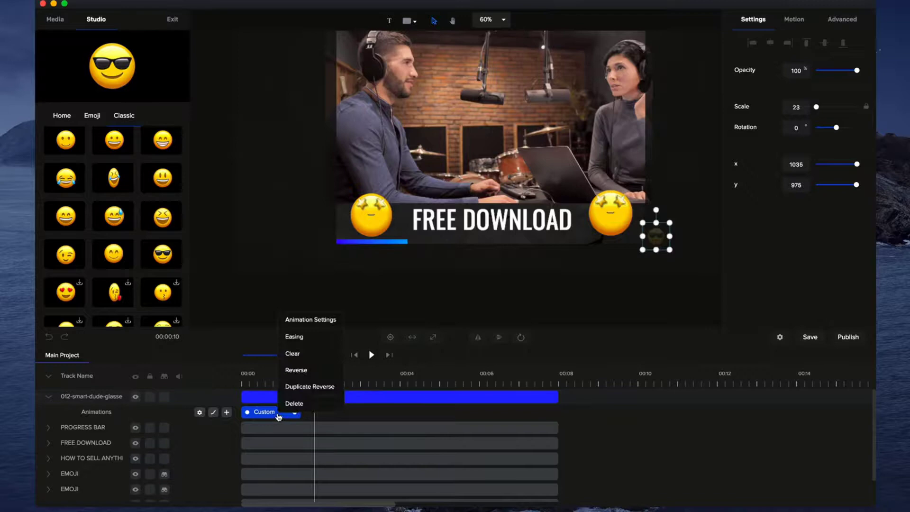
pyautogui.click(313, 337)
pyautogui.click(418, 150)
pyautogui.click(432, 178)
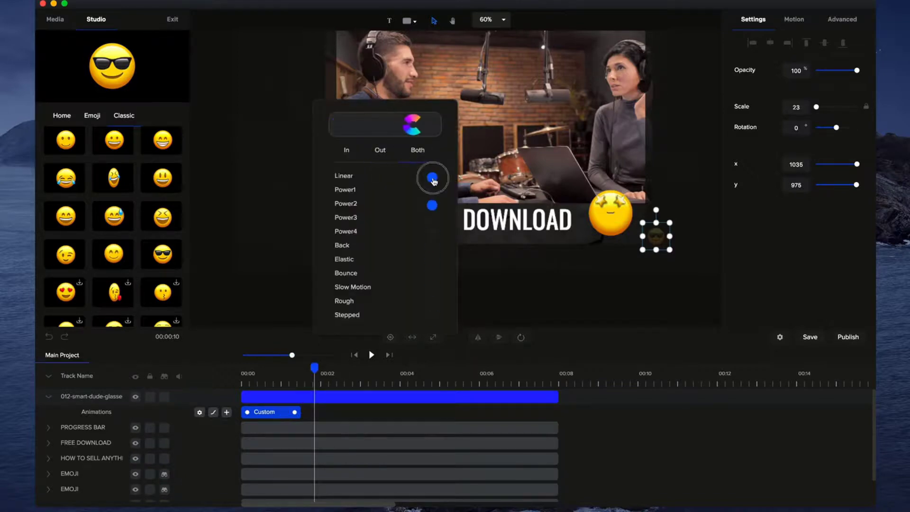
pyautogui.moveTo(296, 412); pyautogui.dragTo(553, 421)
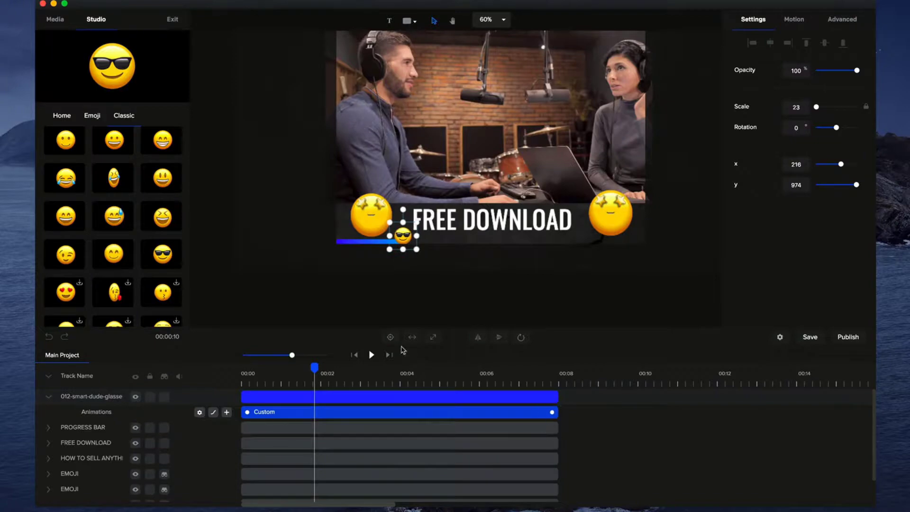
# - Play from the start, pause midway, and shrink the sunglasses emoji to scale 18, aligned with the progress bar's leading end
pyautogui.click(354, 355)
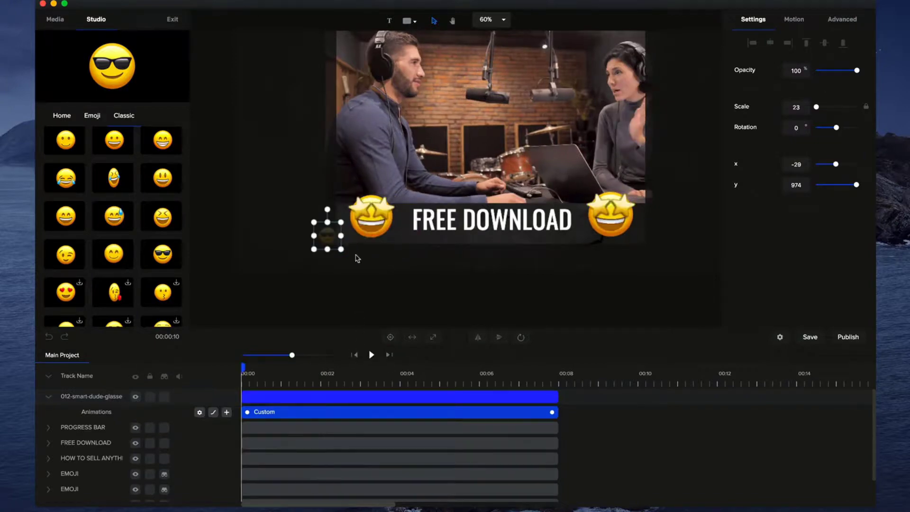
pyautogui.click(371, 355)
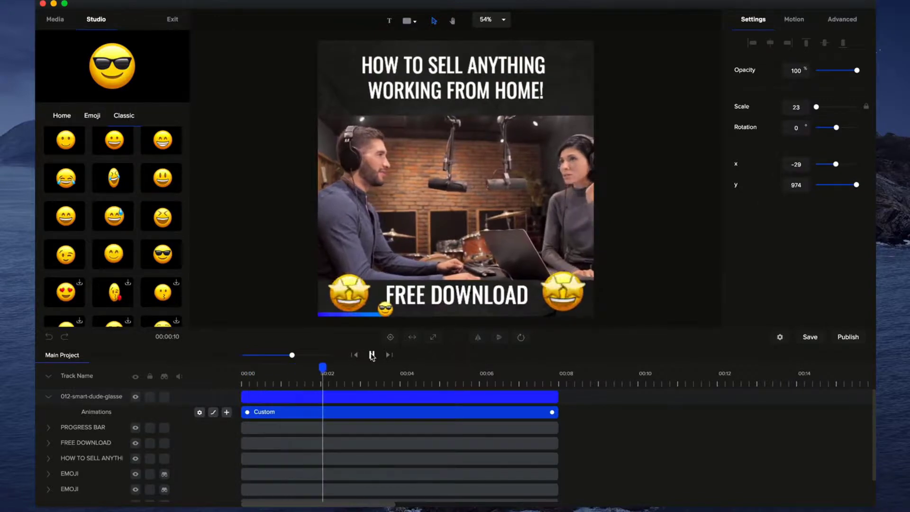
pyautogui.click(372, 355)
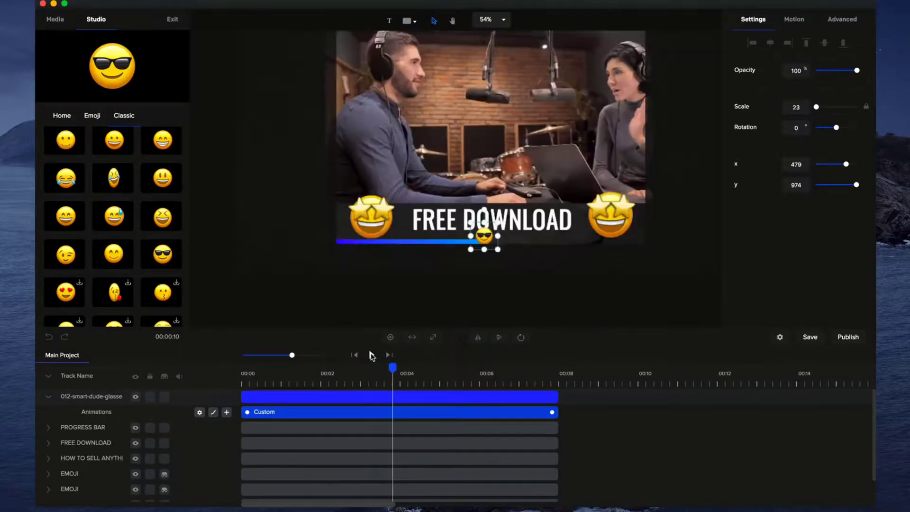
pyautogui.scroll(5, 490, 243)
pyautogui.moveTo(482, 238); pyautogui.dragTo(496, 259)
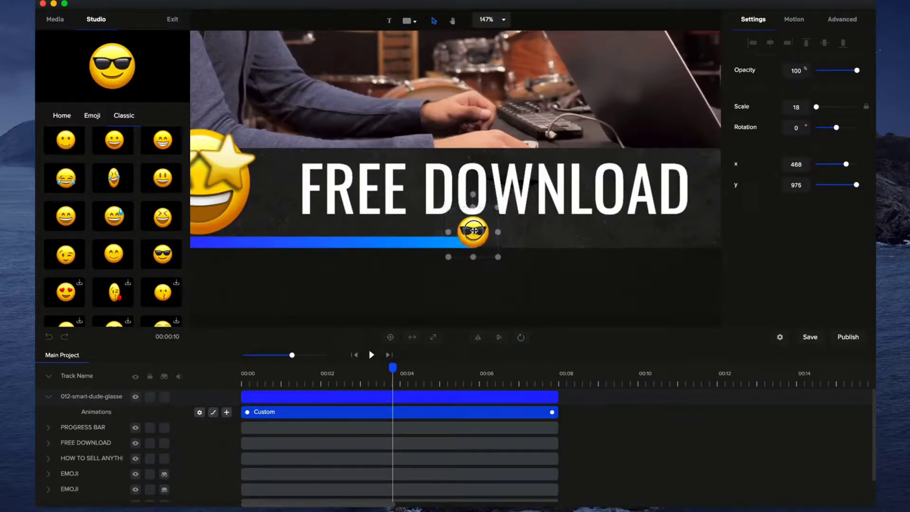
# - Play the video from the start to check how the smaller emoji travels along the progress bar
pyautogui.click(355, 355)
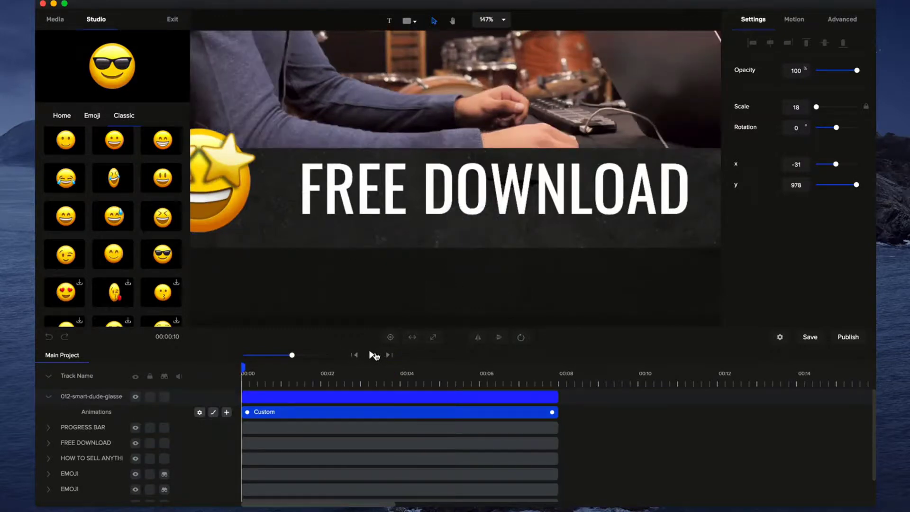
pyautogui.click(372, 355)
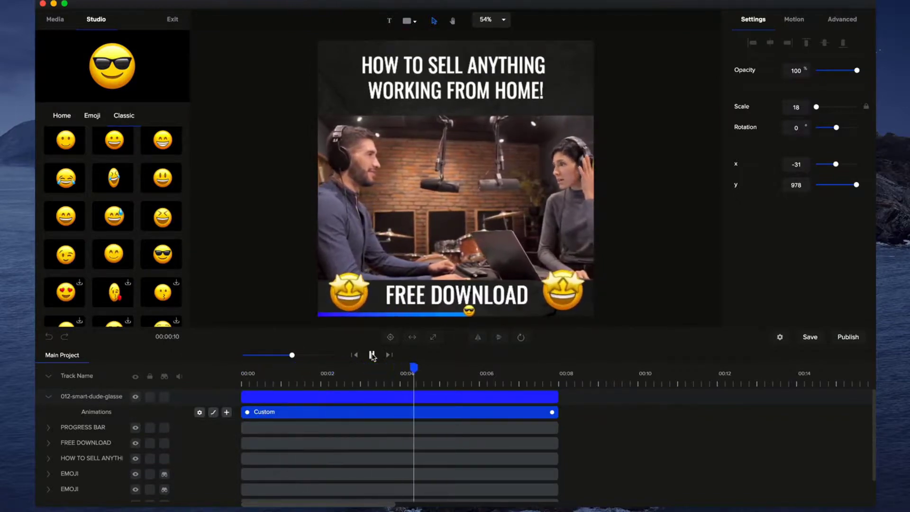
pyautogui.click(373, 355)
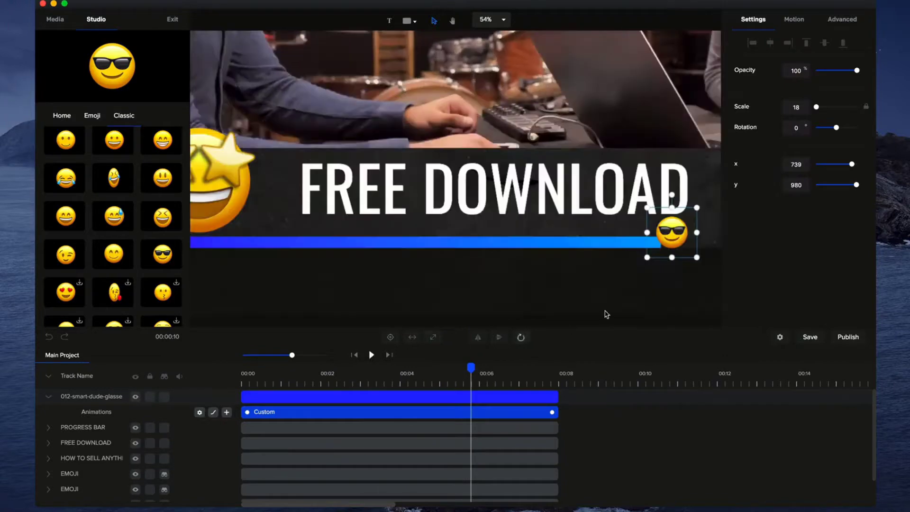
# - With the animation temporarily shortened, move the emoji's end position onto the bar's tip at x about 983, and restore the animation to the clip's end
pyautogui.click(560, 375)
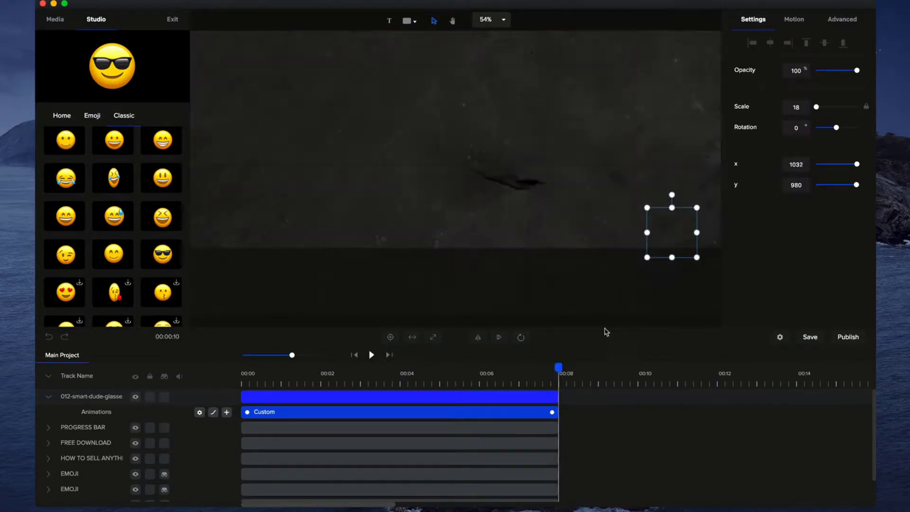
pyautogui.press('h')
pyautogui.moveTo(613, 280); pyautogui.dragTo(351, 311)
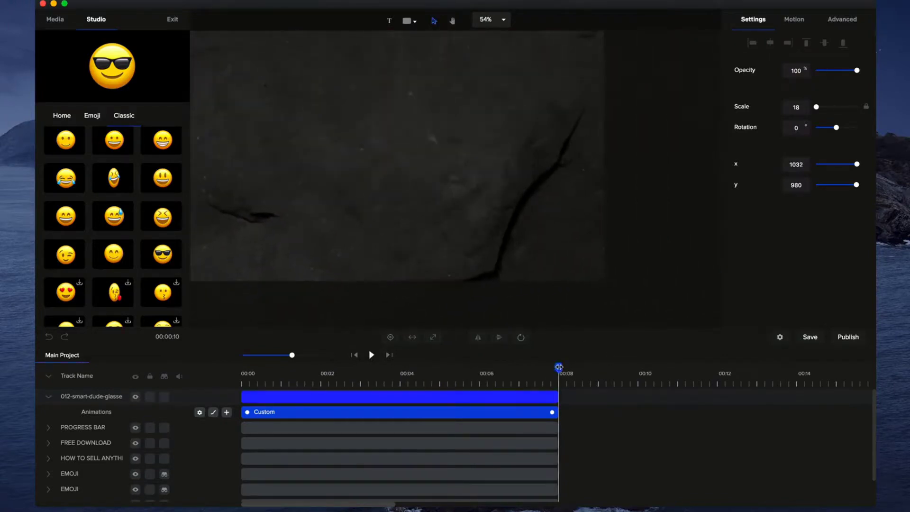
pyautogui.moveTo(559, 367); pyautogui.dragTo(547, 367)
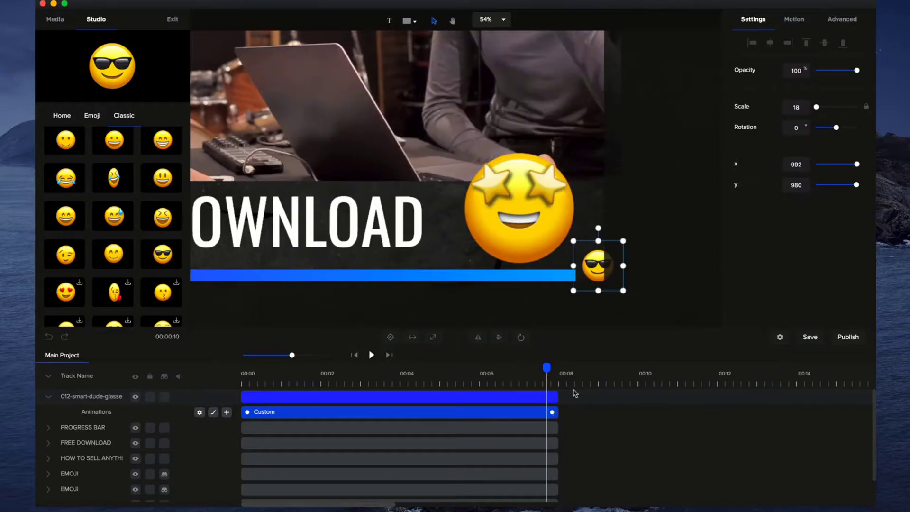
pyautogui.moveTo(554, 412); pyautogui.dragTo(536, 412)
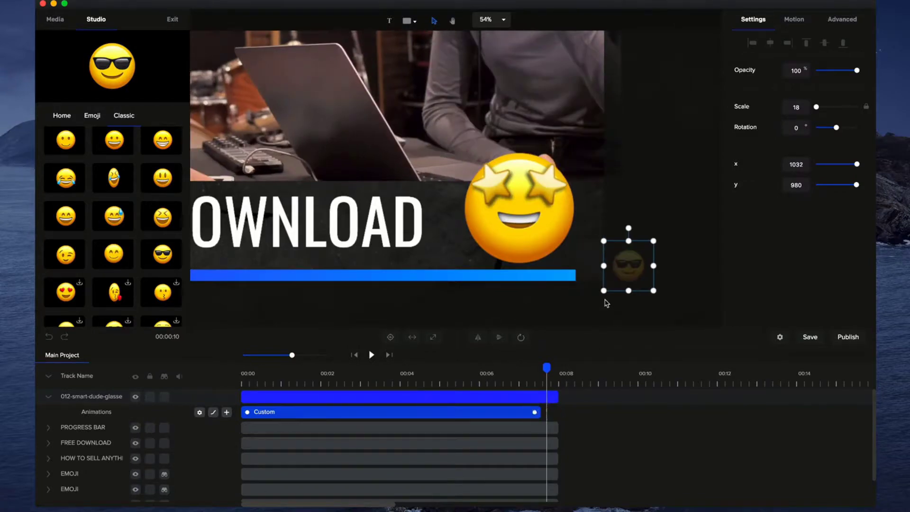
pyautogui.moveTo(625, 266); pyautogui.dragTo(592, 269)
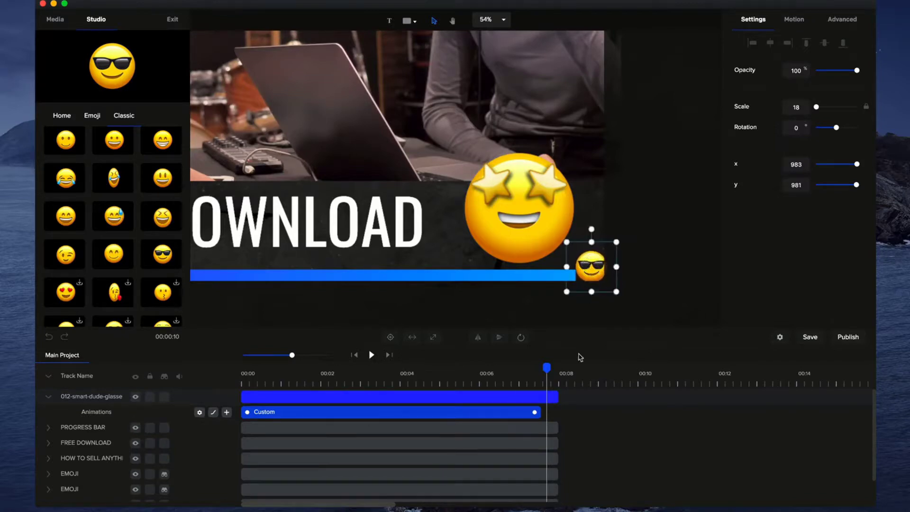
pyautogui.moveTo(535, 412); pyautogui.dragTo(550, 413)
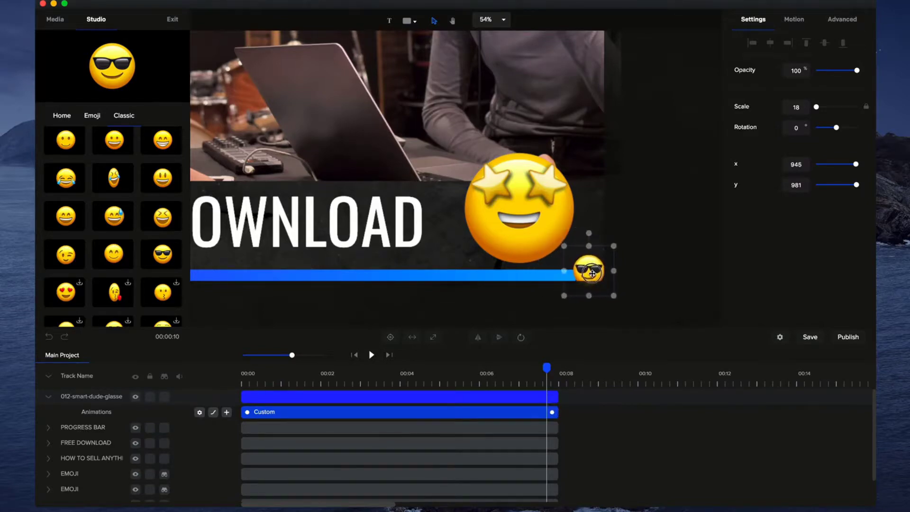
# - Review the emoji's full travel and its final stretch along the bar, and return the playhead to the video's start
pyautogui.click(357, 356)
pyautogui.click(372, 356)
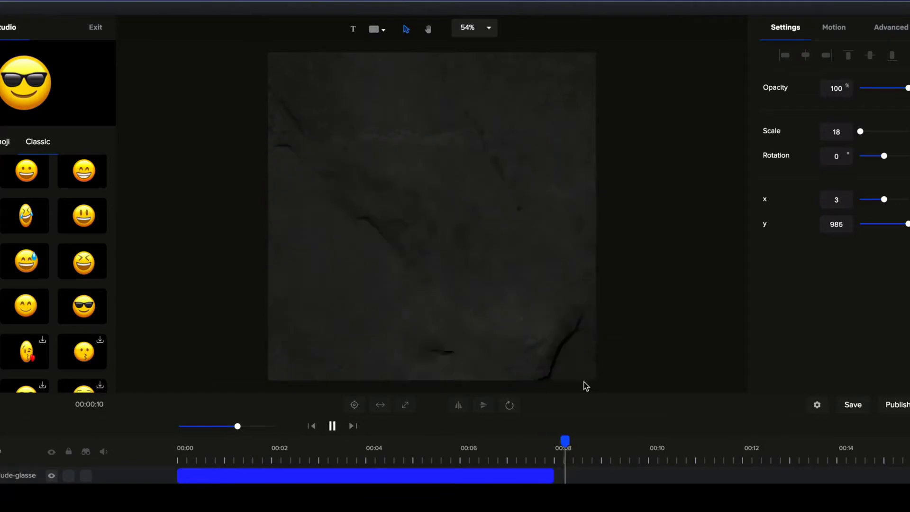
pyautogui.click(538, 438)
pyautogui.click(549, 447)
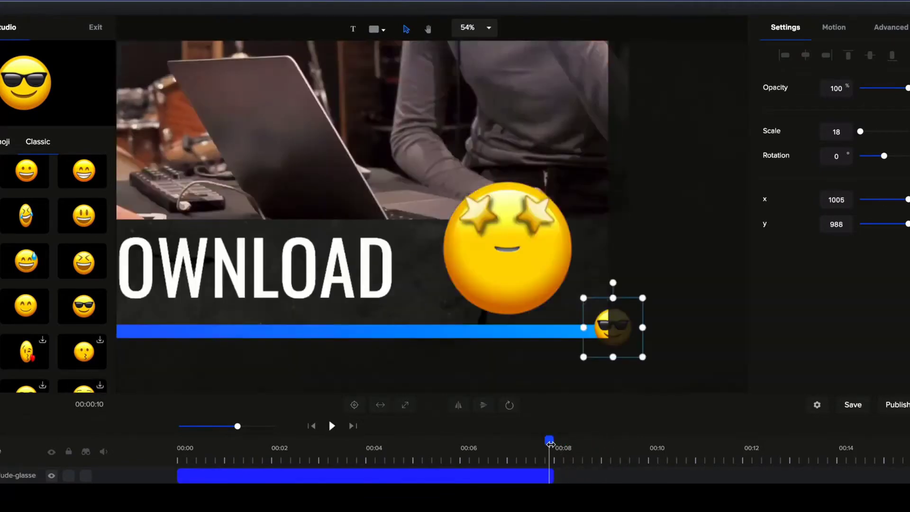
pyautogui.moveTo(548, 444); pyautogui.dragTo(178, 447)
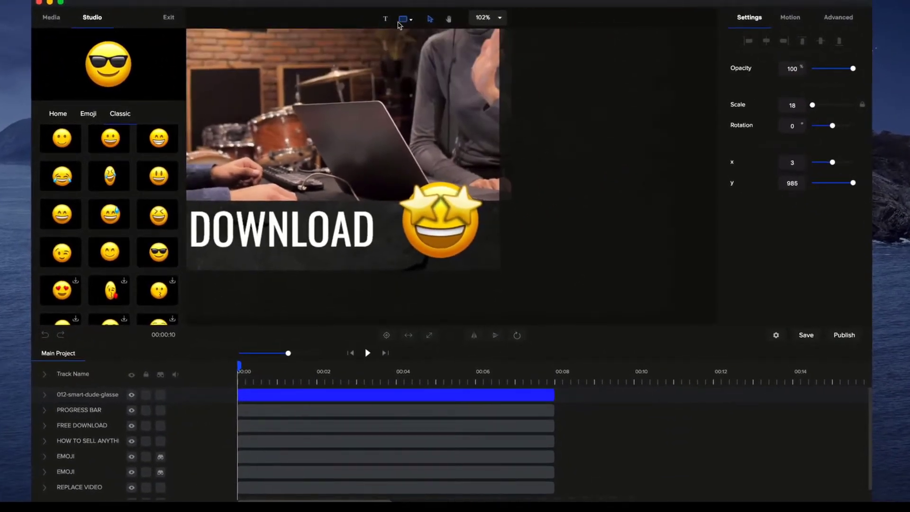
pyautogui.scroll(-5, 346, 125)
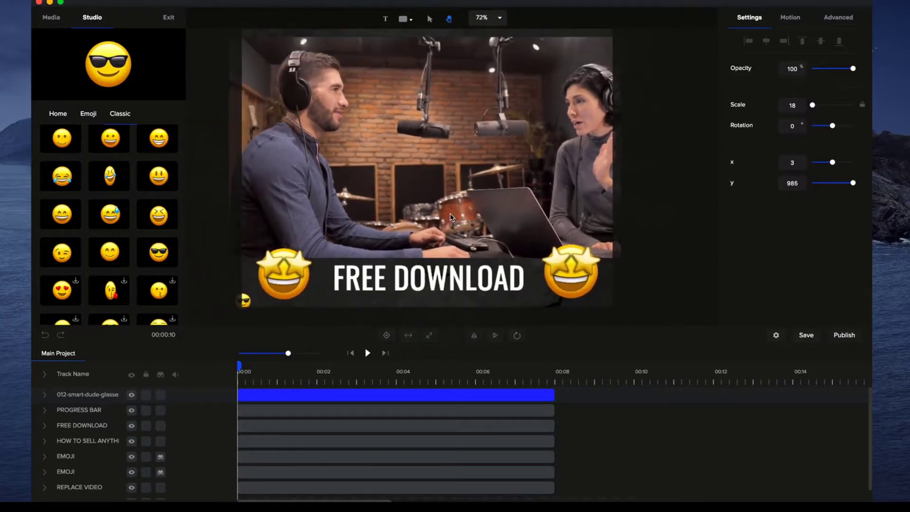
pyautogui.scroll(-4, 448, 226)
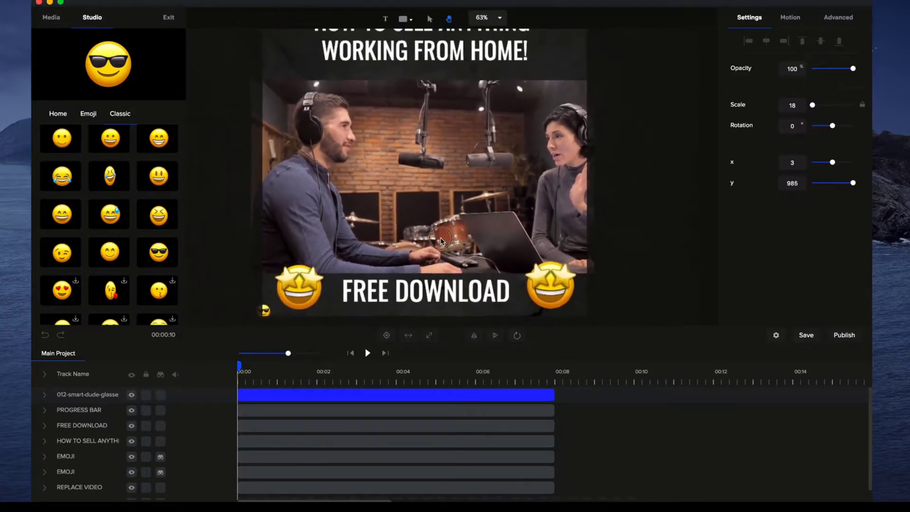
pyautogui.scroll(-2, 442, 234)
pyautogui.moveTo(438, 234); pyautogui.dragTo(440, 226)
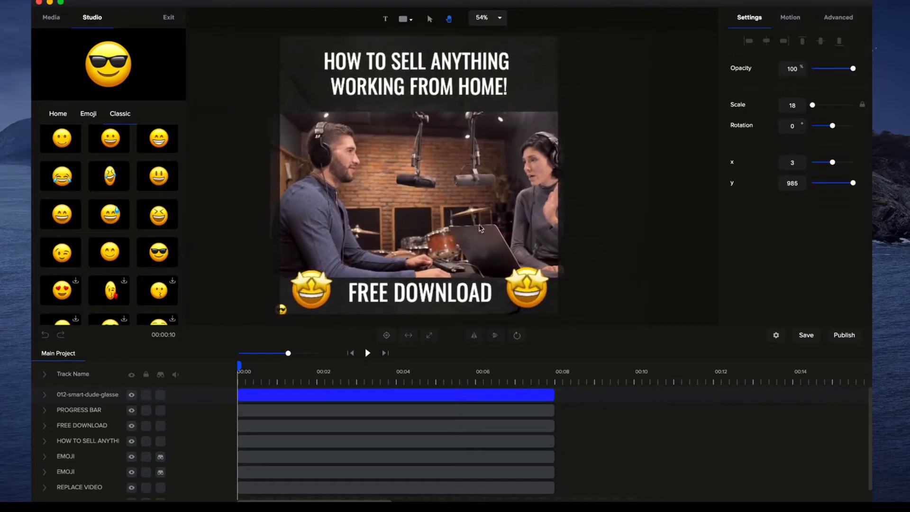